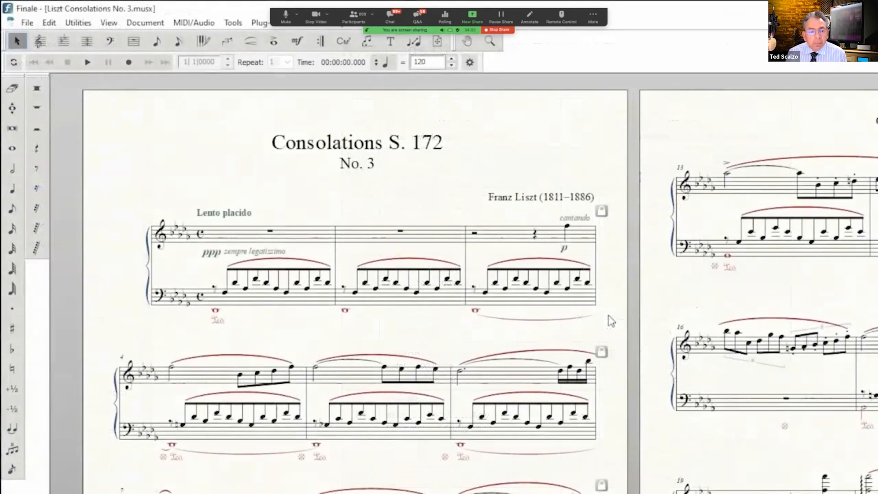
Set the Liszt score's default music font to Finale Broadway, Regular, size 24
click(145, 22)
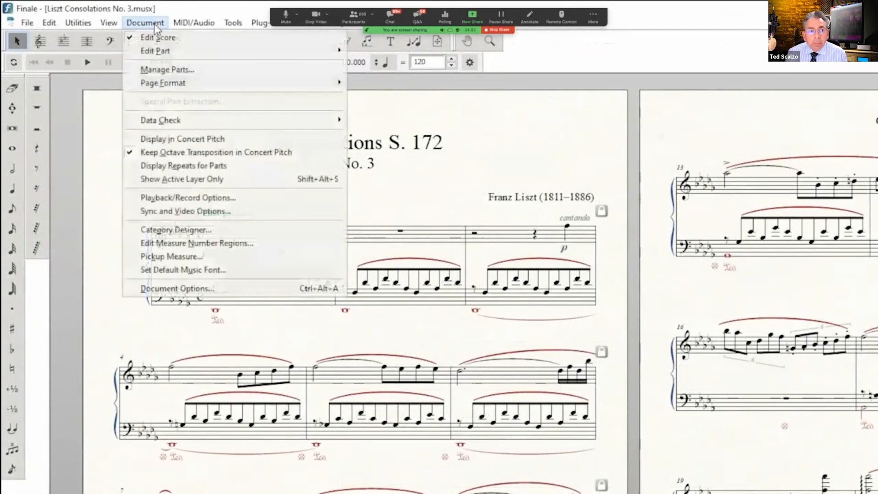
click(254, 271)
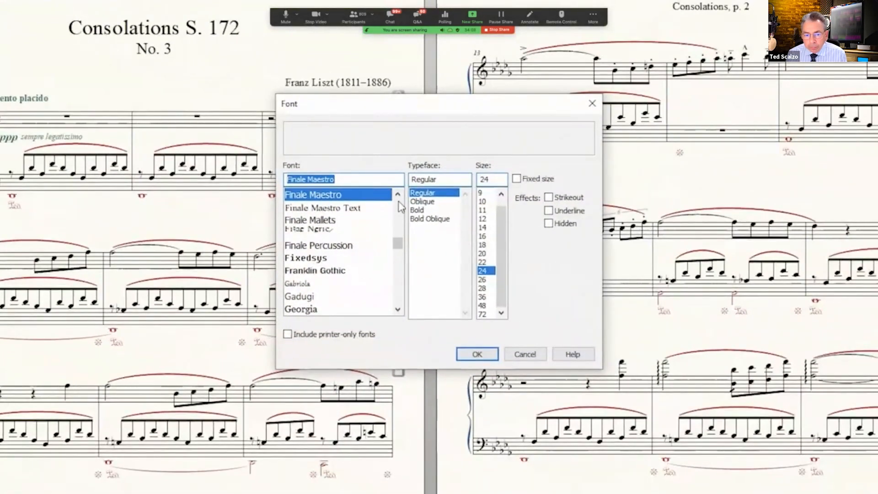
click(569, 291)
scroll(399, 200, up, 4)
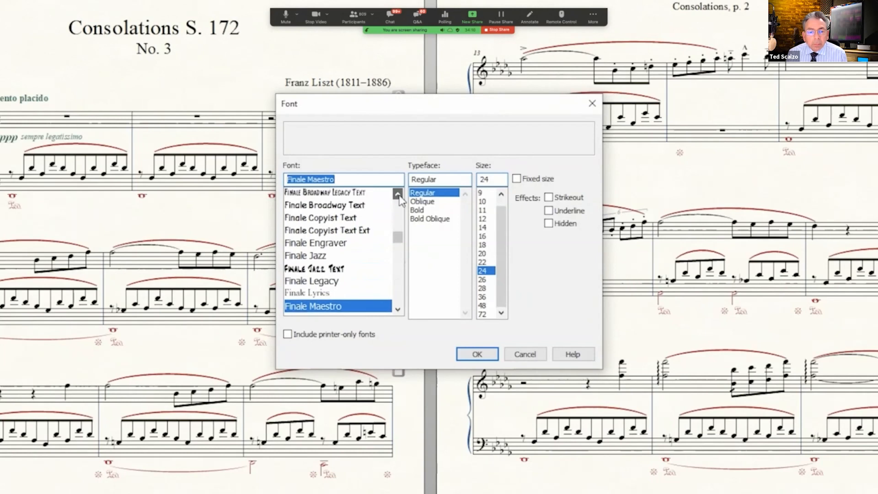
click(355, 197)
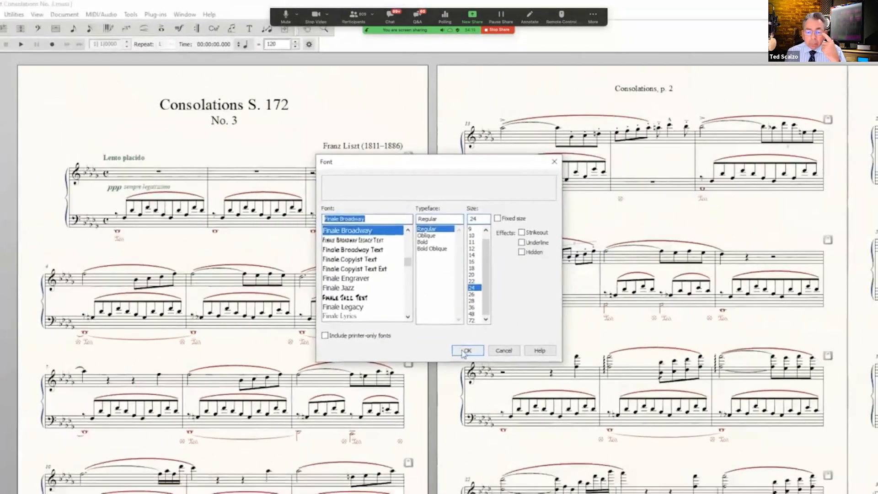
click(477, 354)
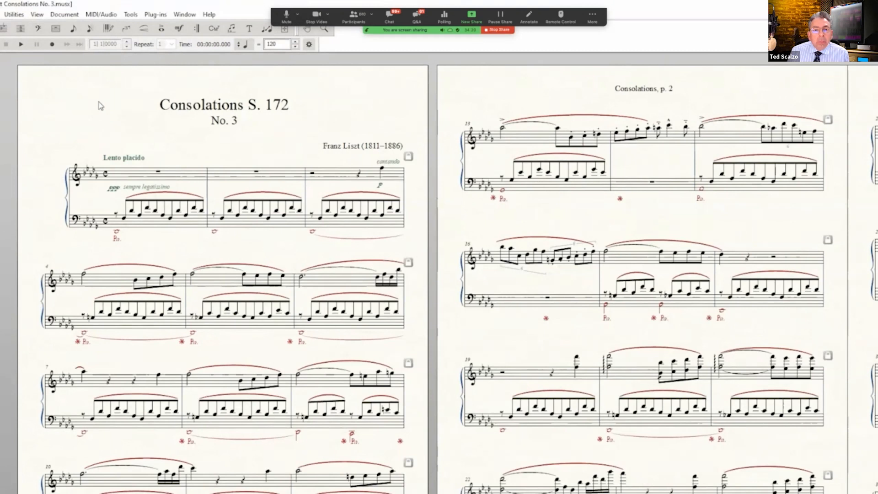
Set the score's default music font to Bravura, Regular, size 24
click(64, 15)
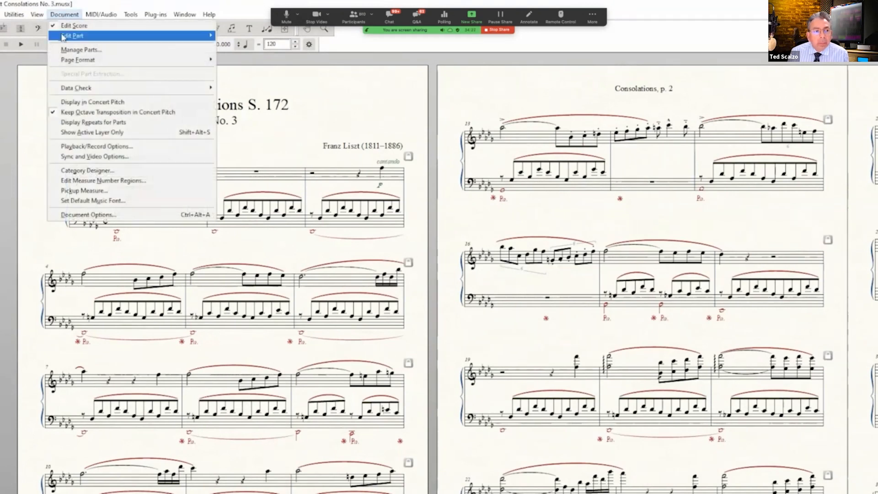
click(138, 201)
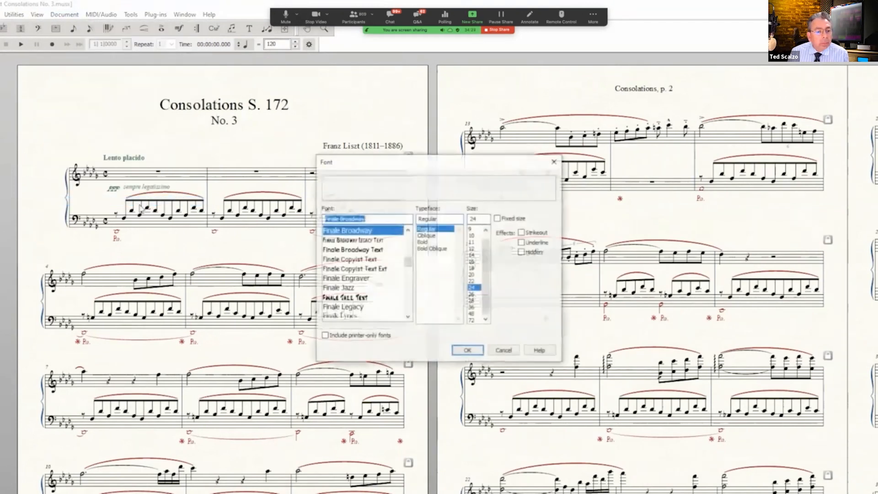
drag(410, 271, 408, 248)
click(372, 244)
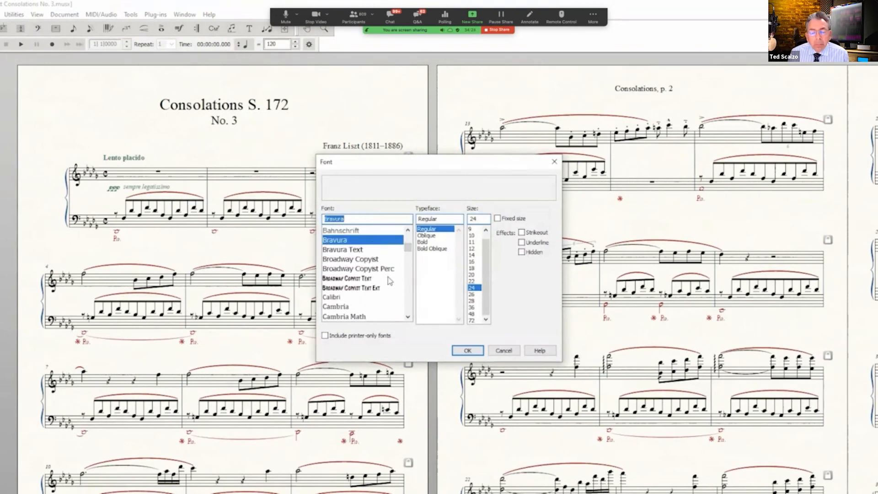
click(466, 351)
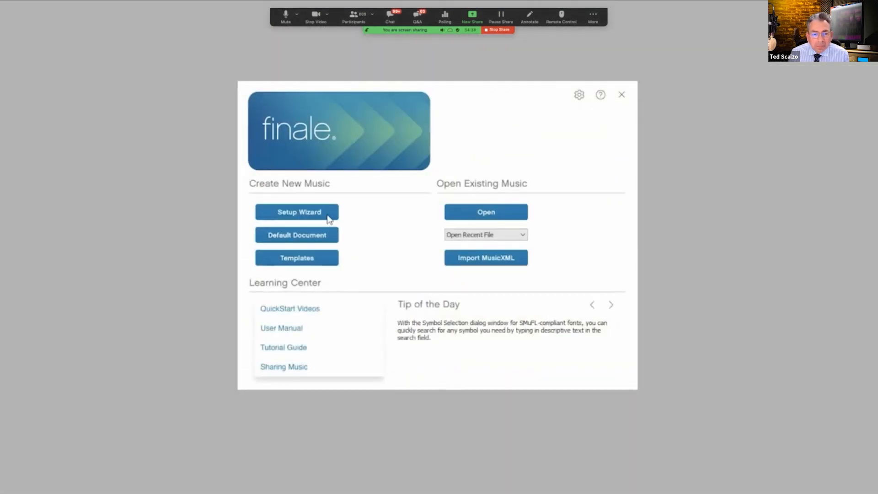
Start a new document with the Setup Wizard, choosing the Orchestra (Full) ensemble and the Finale Maestro document style
click(327, 213)
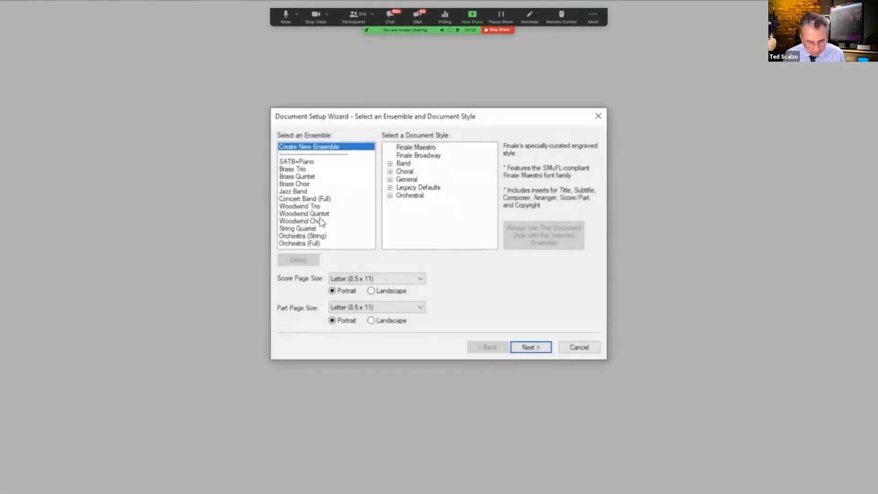
click(315, 244)
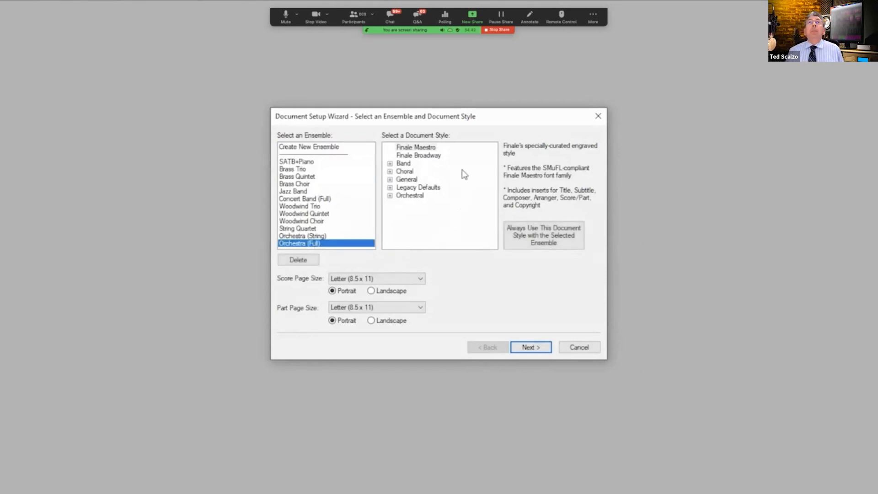
click(428, 151)
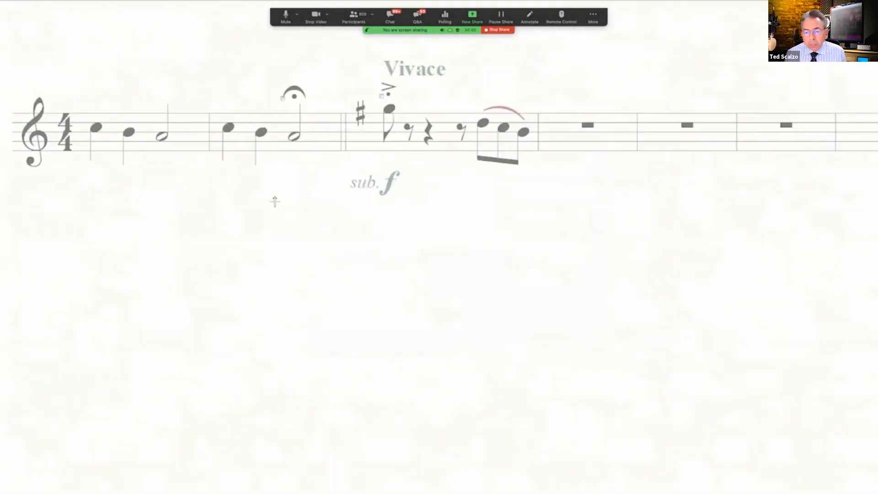
Create a new articulation for the second note of measure 1, using a turn from the Common ornaments symbols
click(130, 102)
click(395, 349)
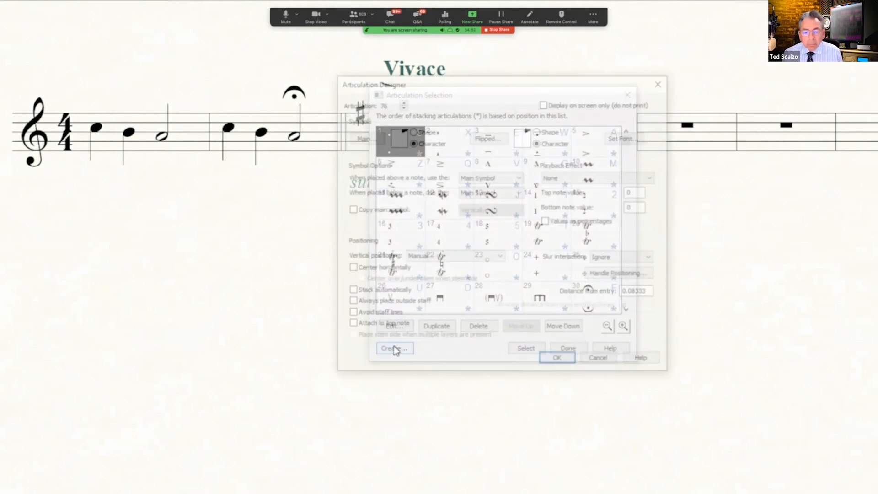
click(371, 137)
click(365, 299)
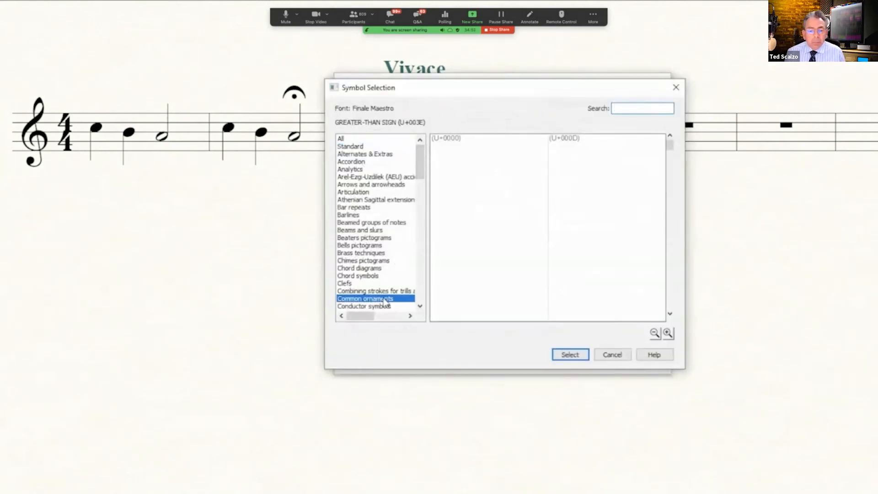
drag(670, 172, 666, 237)
click(493, 232)
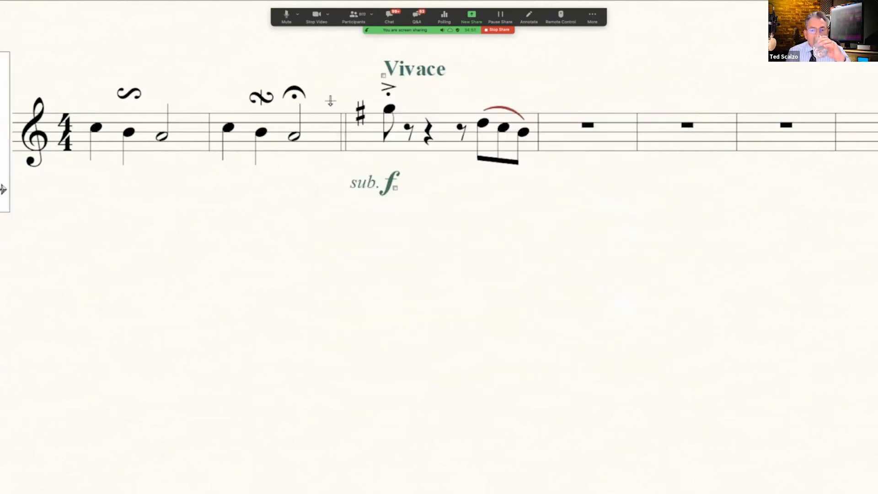
Create a miscellaneous expression at the end of the second measure and set its text font to Finale Maestro
double_click(330, 100)
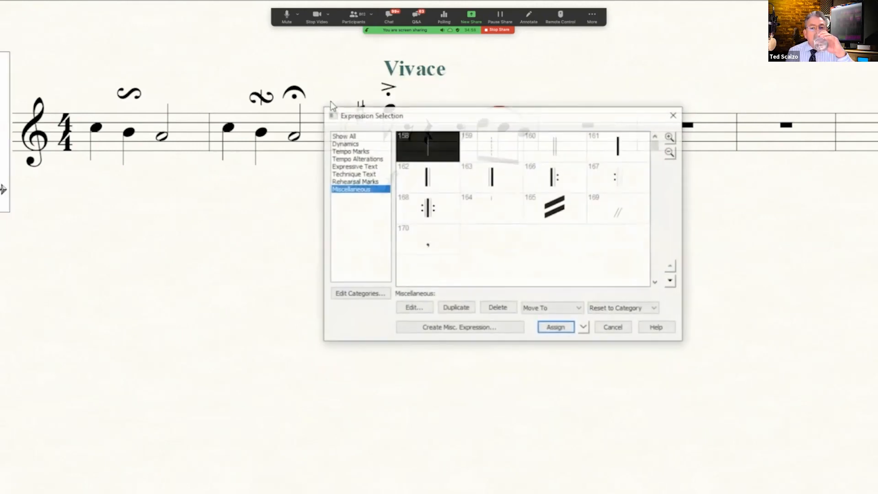
click(443, 326)
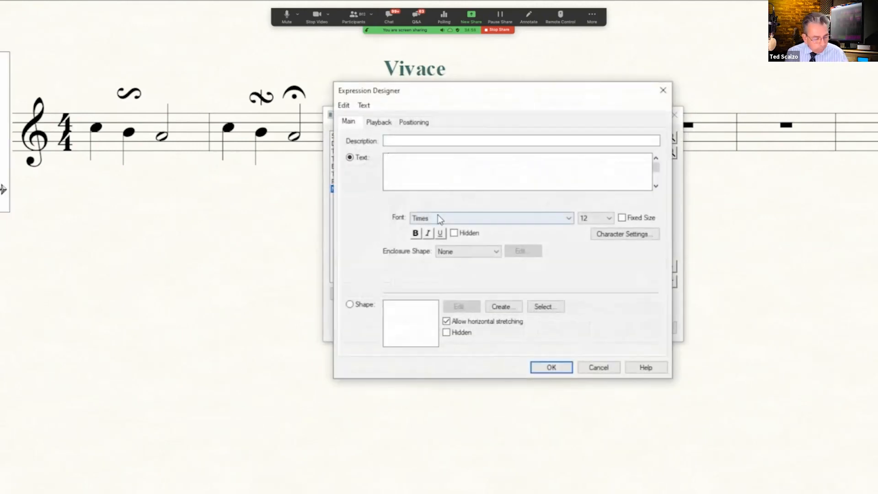
click(437, 218)
drag(566, 419, 565, 315)
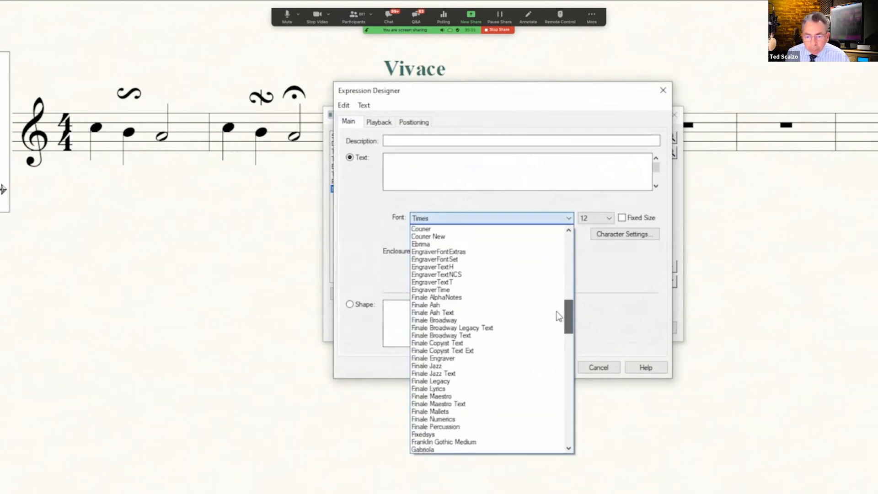
click(495, 400)
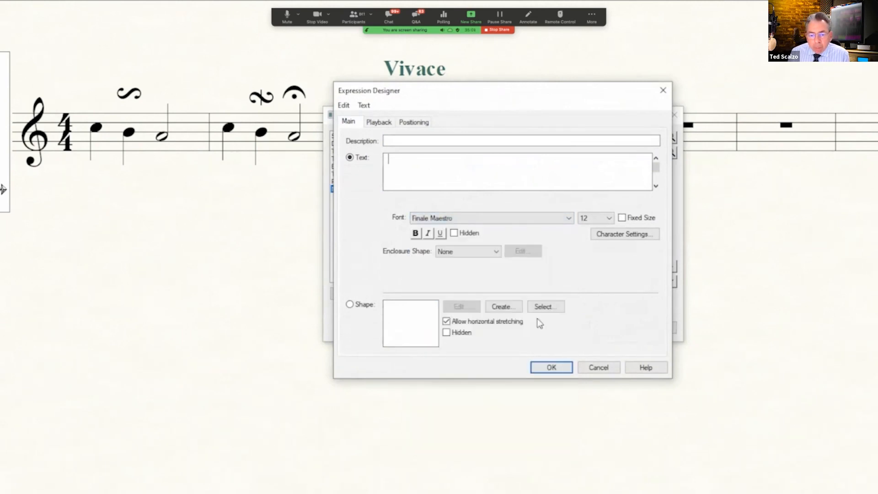
Insert a symbol into the expression text by searching for "glasses" and choosing the third glasses symbol
click(364, 105)
click(409, 214)
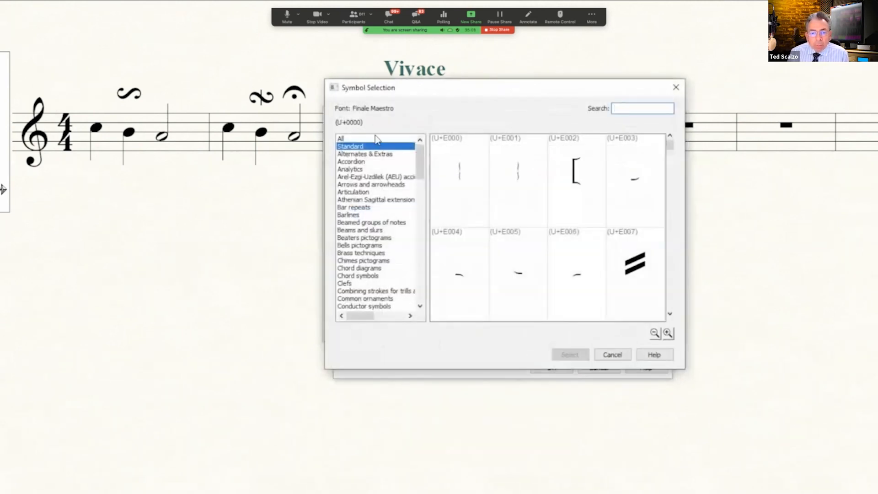
click(637, 110)
text(glasses)
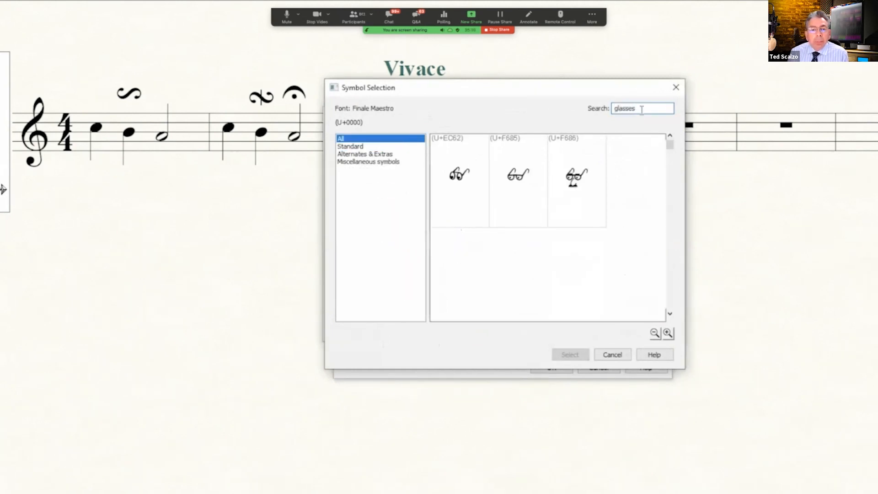
click(584, 219)
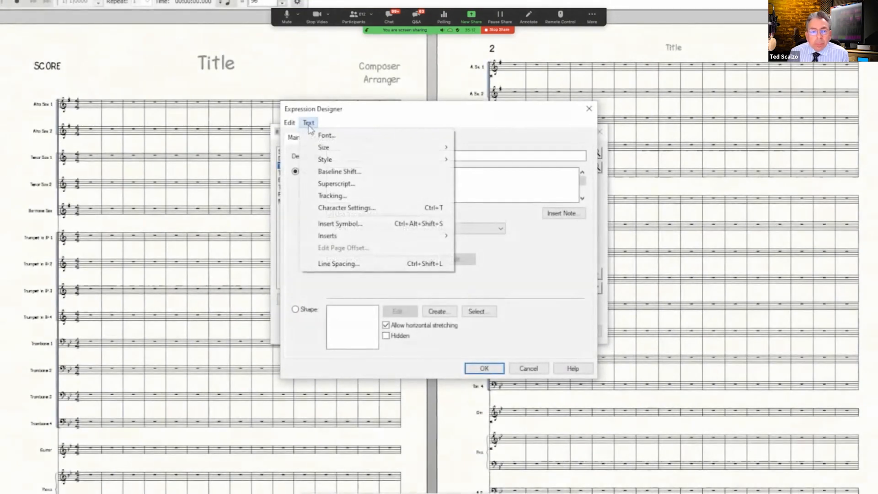
Start inserting a symbol into the text of the new expression in the jazz ensemble score
click(383, 231)
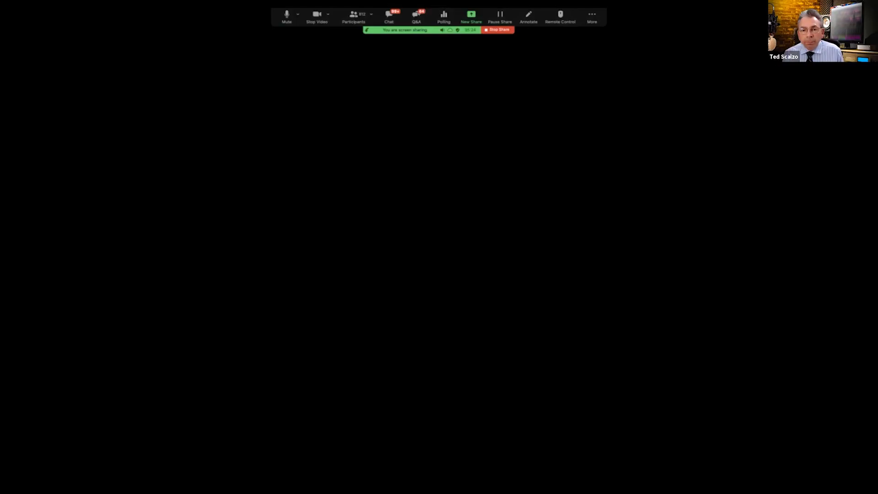
Switch from the presentation to Finale with the C19 percussion score
key(super+Tab)
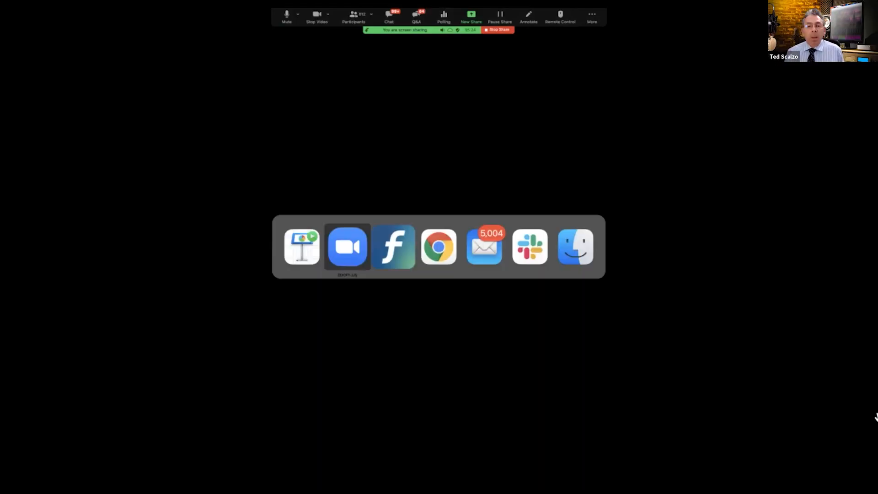
key(super+Tab)
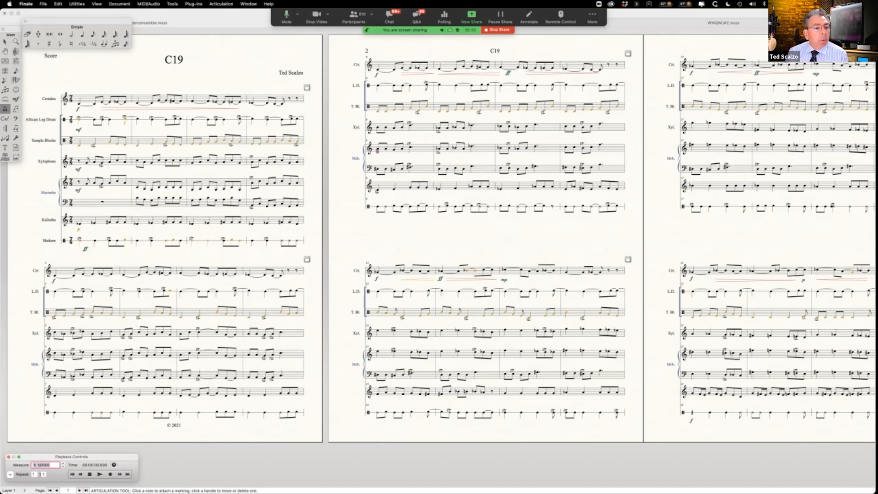
Set the C19 score's default music font to Finale Broadway at size 24
click(120, 3)
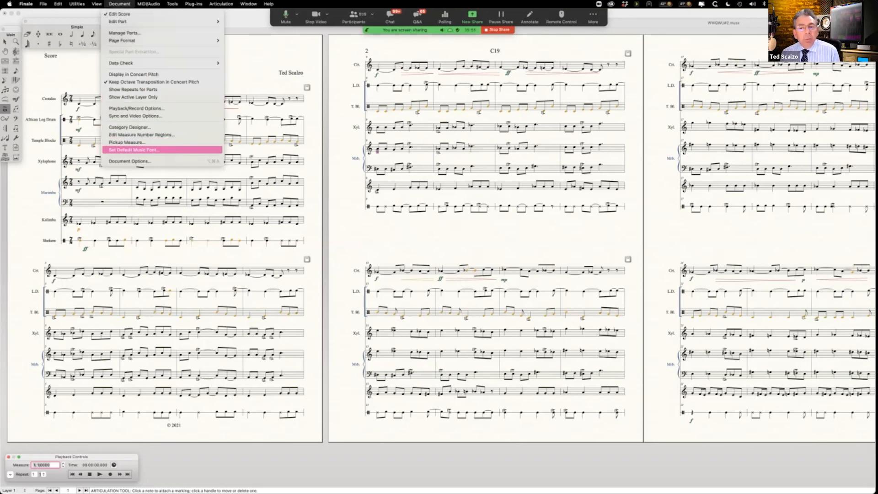
click(134, 150)
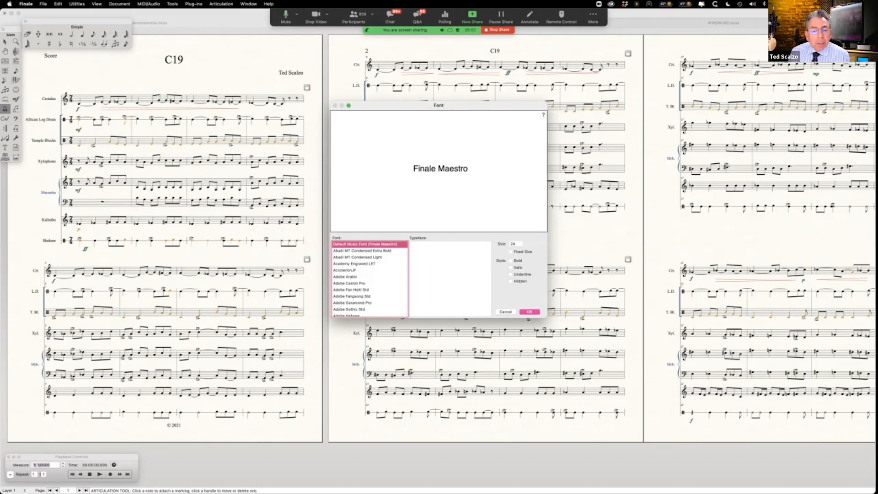
scroll(369, 279, down, 10)
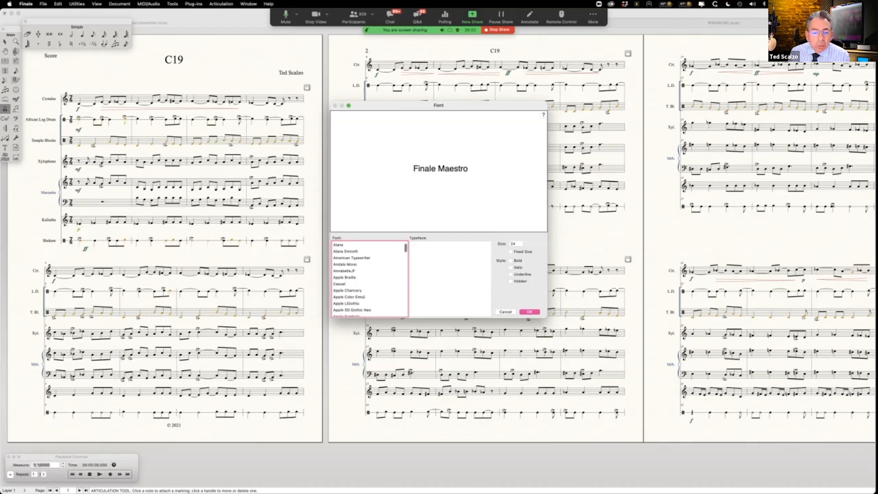
scroll(369, 279, down, 10)
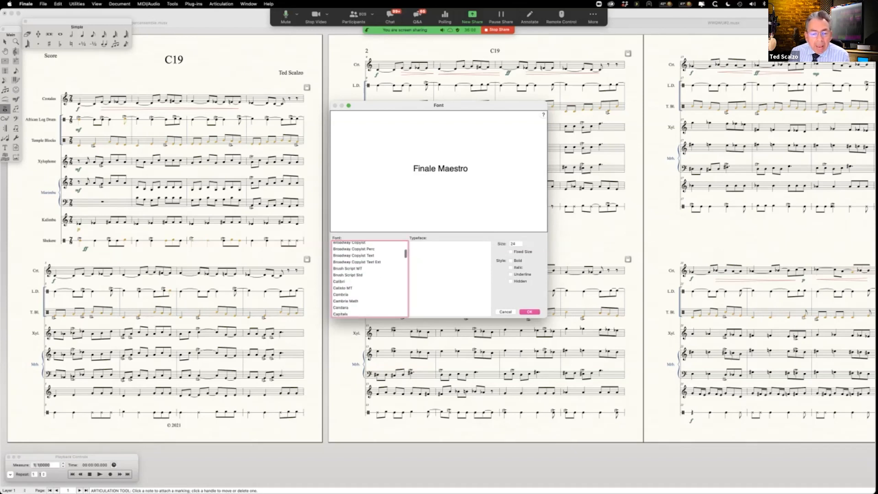
scroll(370, 279, down, 10)
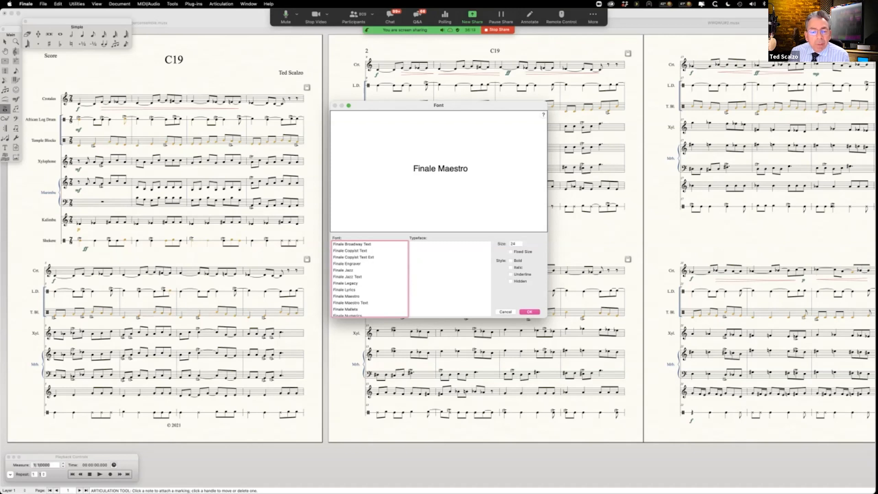
scroll(370, 279, up, 2)
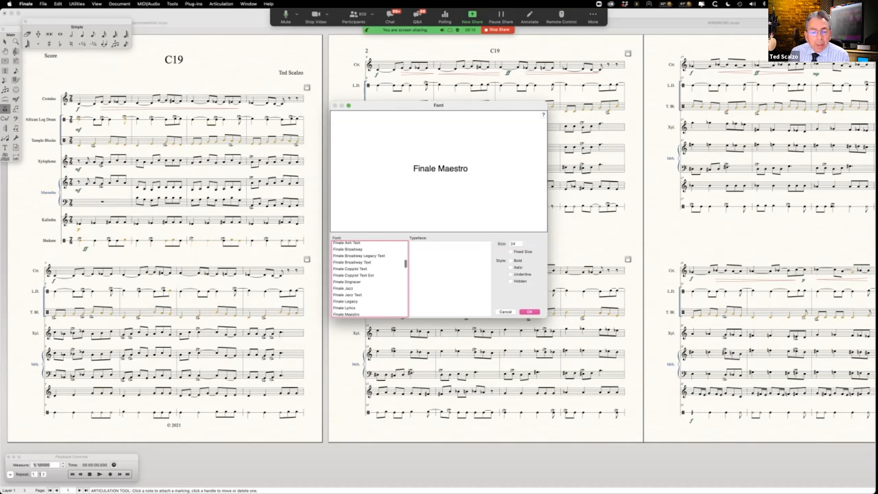
click(347, 249)
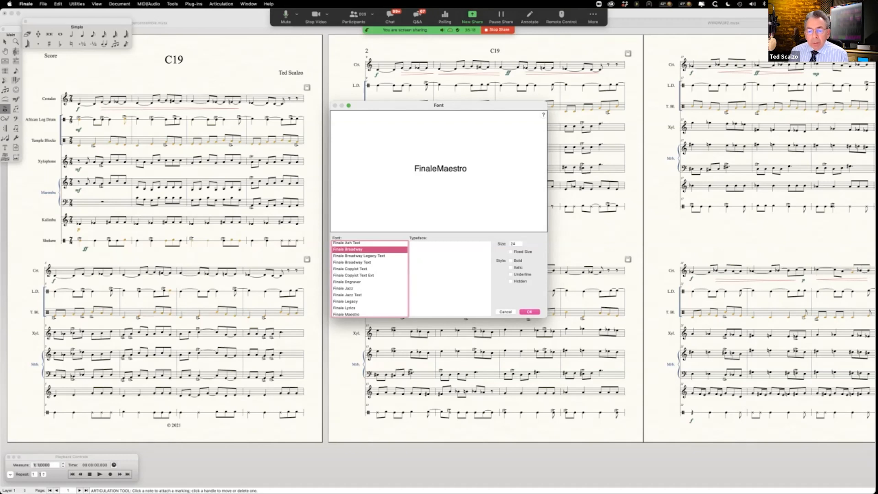
key(Return)
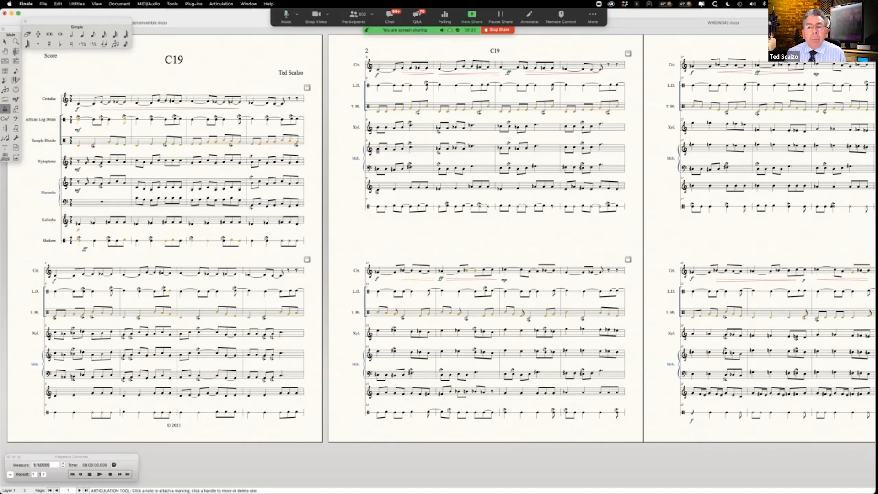
Open the main symbol choices for the staccato in the Finale Broadway font and browse the All, Standard, Articulation and Common ornaments categories
double_click(378, 152)
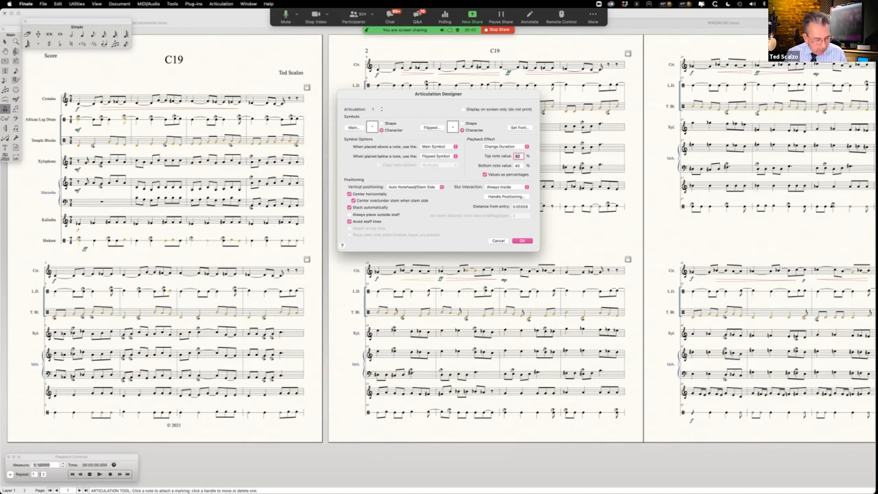
click(353, 128)
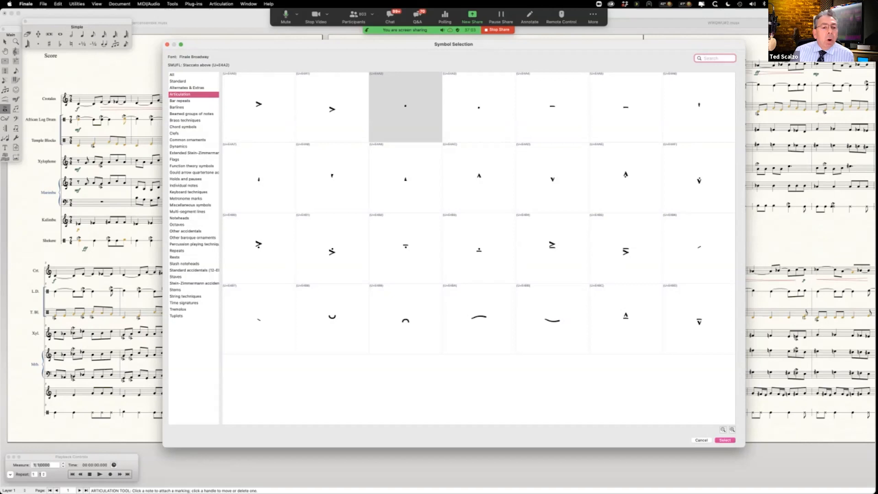
click(172, 74)
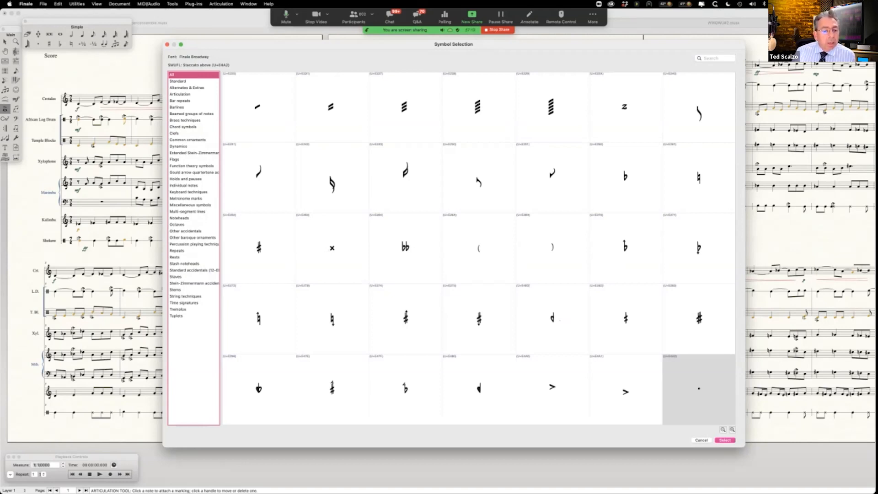
click(178, 80)
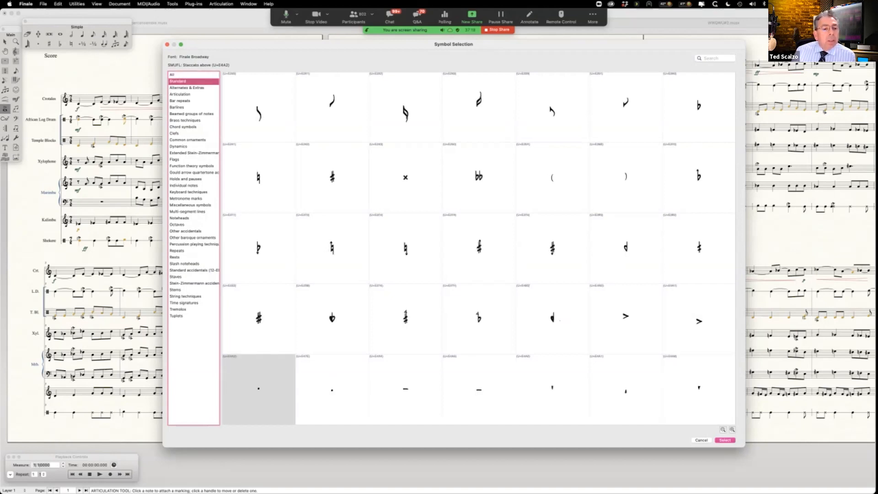
click(179, 94)
click(188, 139)
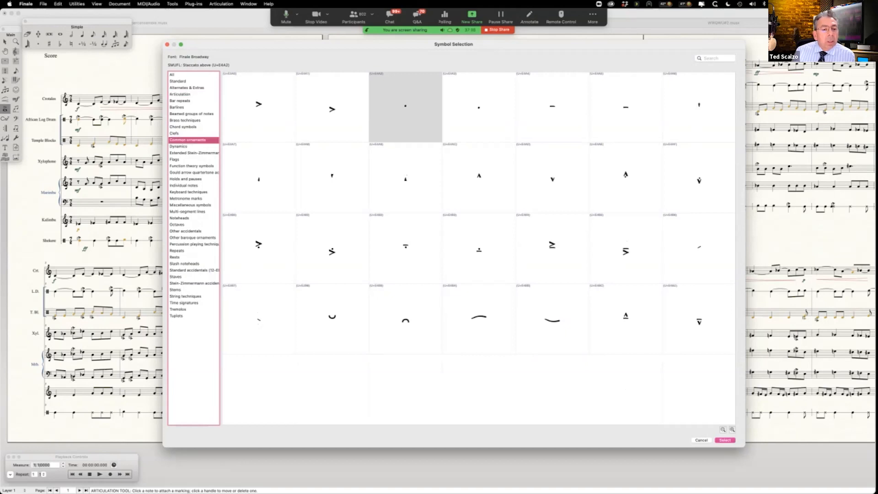
Examine the function theory, slash notehead, percussion playing technique and notehead symbols, then close the symbol selection and articulation designer
click(191, 166)
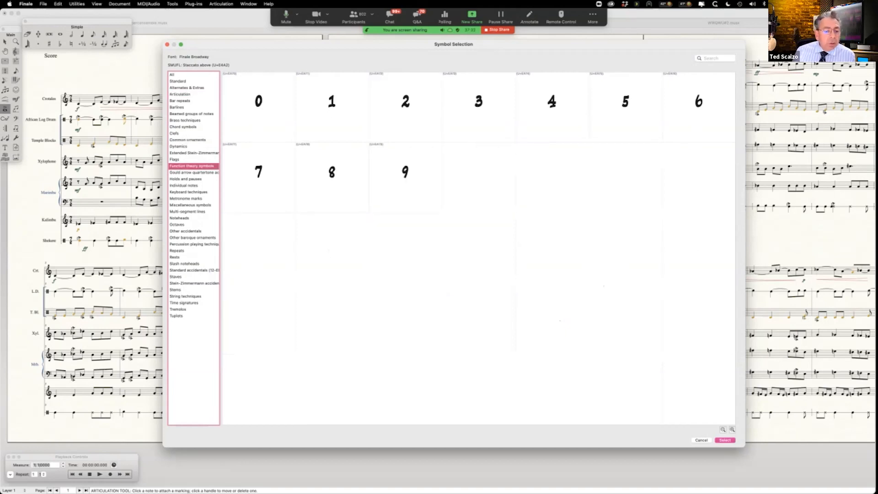
click(185, 263)
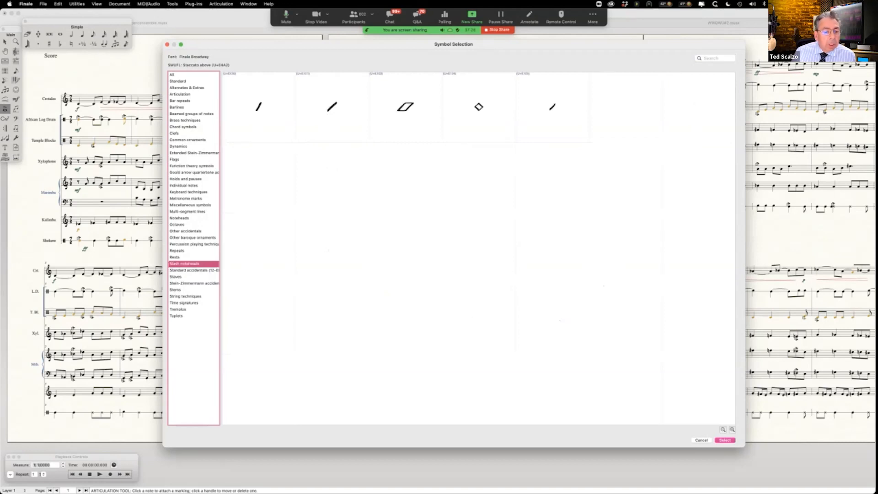
click(194, 244)
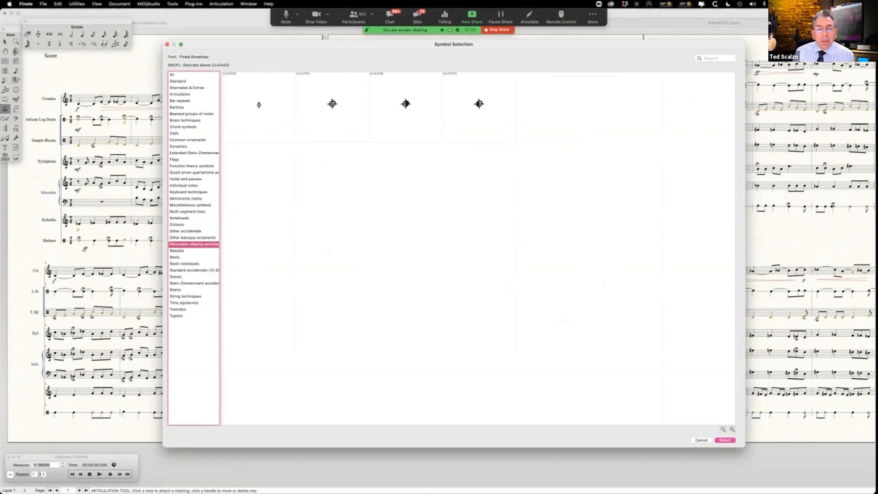
click(180, 218)
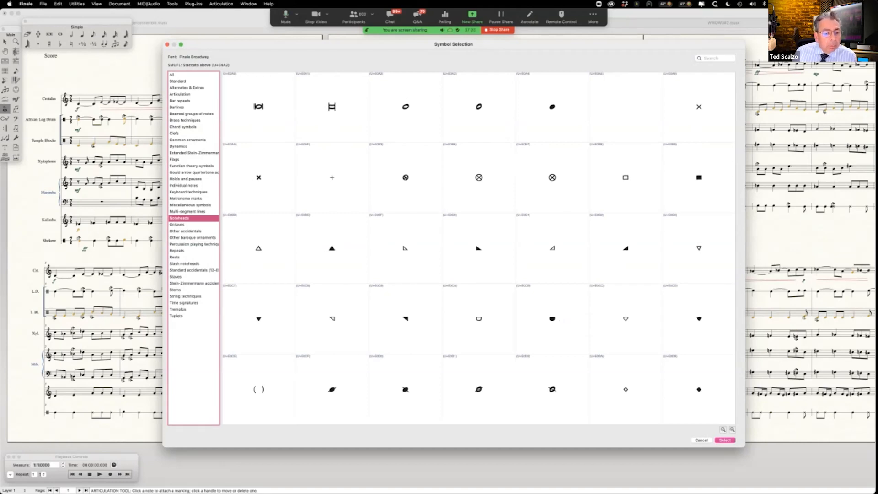
click(716, 58)
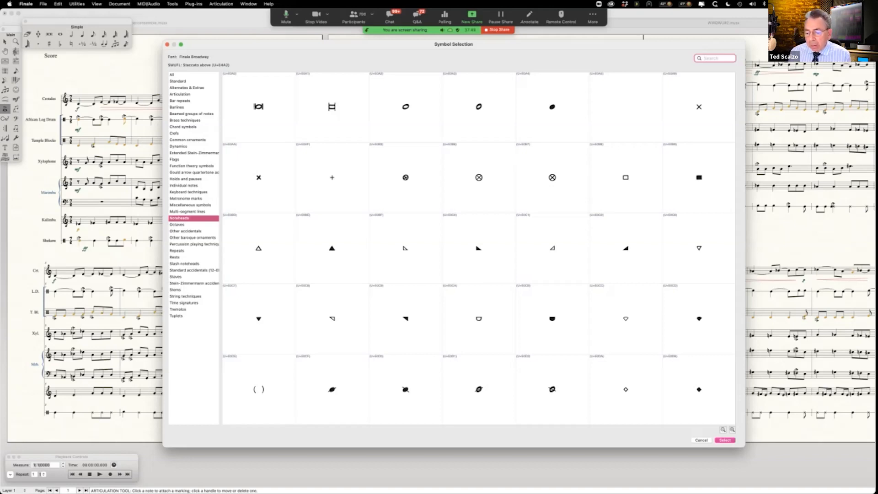
key(Escape)
key(Return)
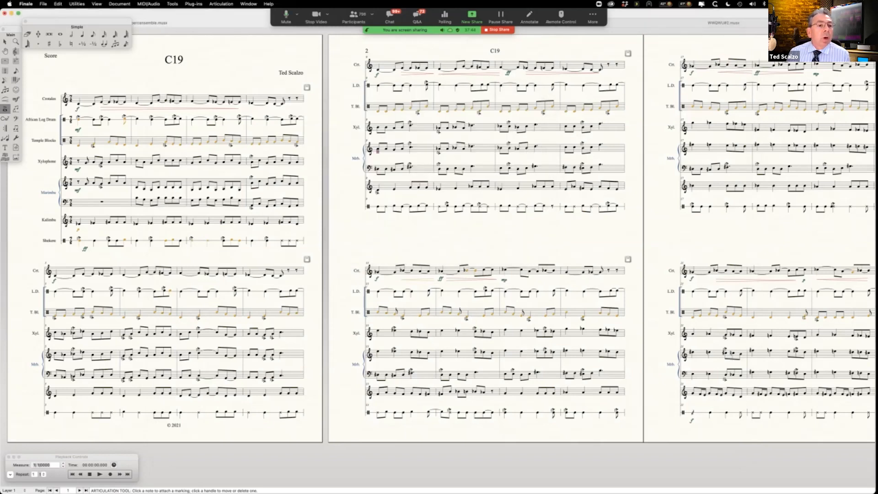
Set the C19 score's default music font to Finale Maestro
click(120, 4)
click(137, 150)
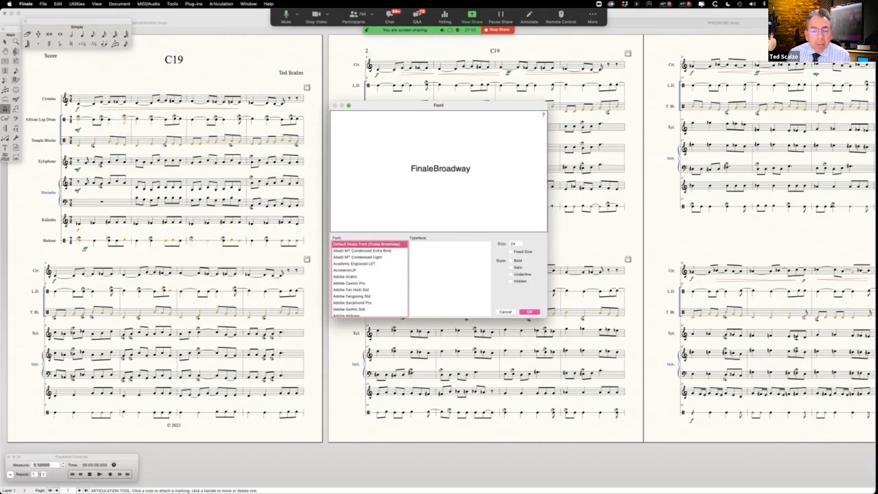
scroll(370, 279, down, 15)
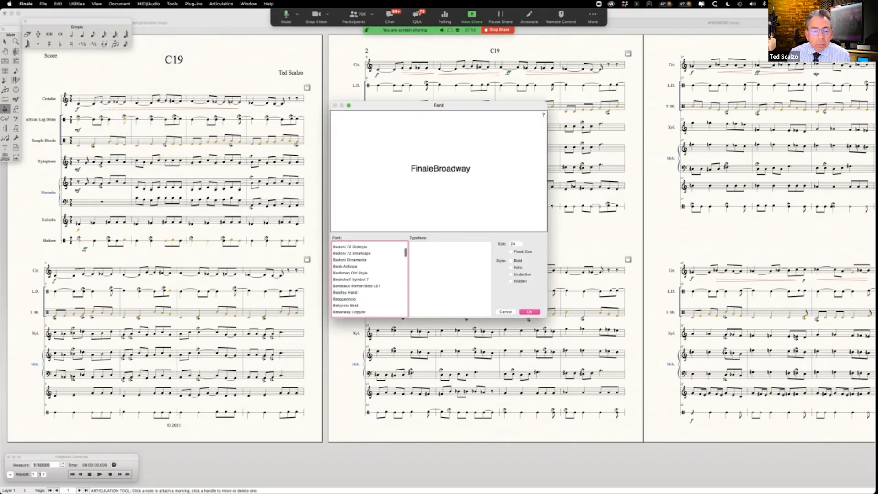
scroll(370, 278, down, 10)
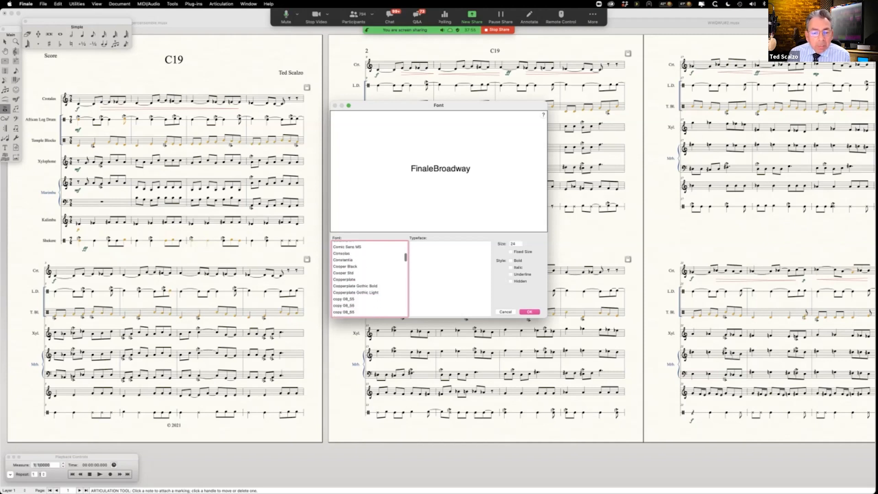
scroll(369, 279, down, 15)
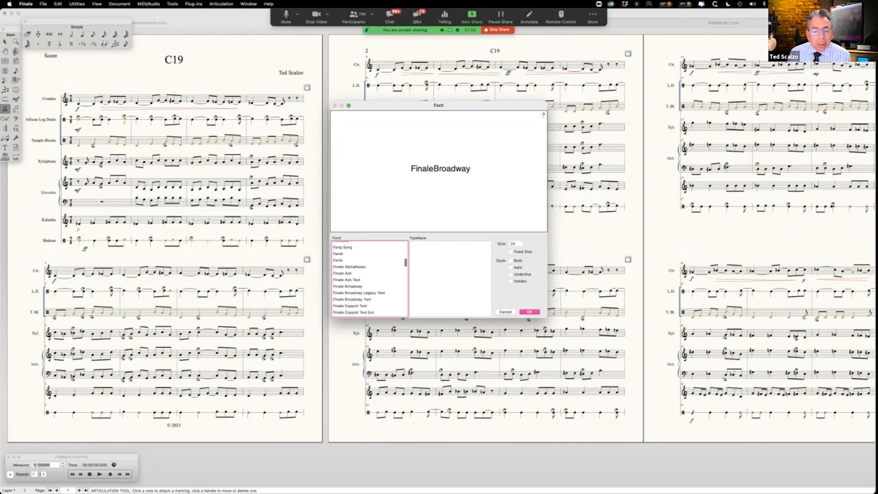
scroll(370, 279, up, 3)
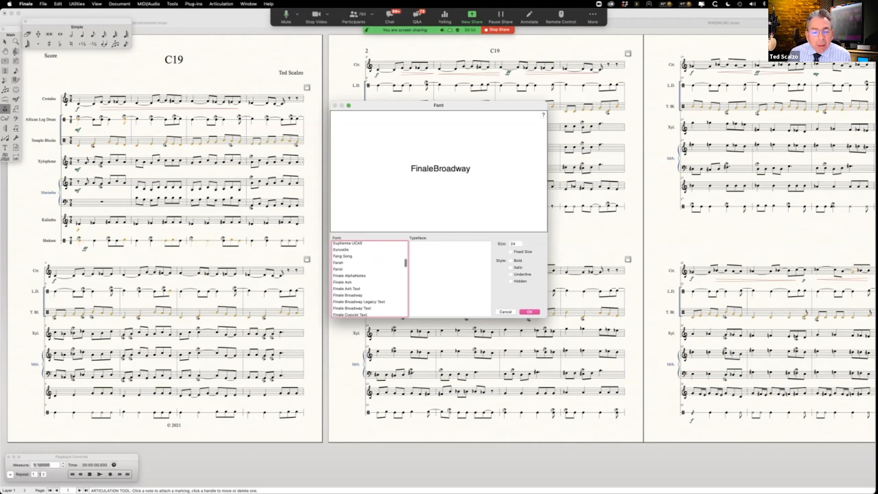
scroll(369, 279, down, 2)
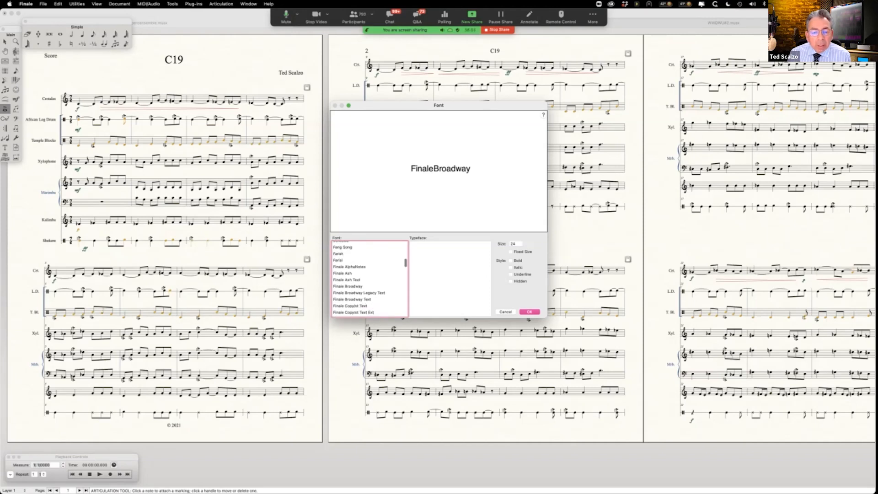
scroll(369, 278, down, 3)
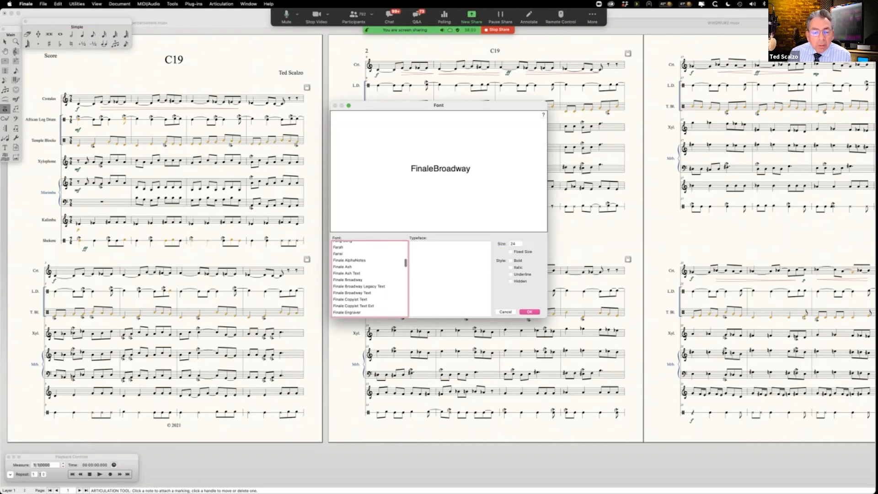
scroll(369, 279, down, 6)
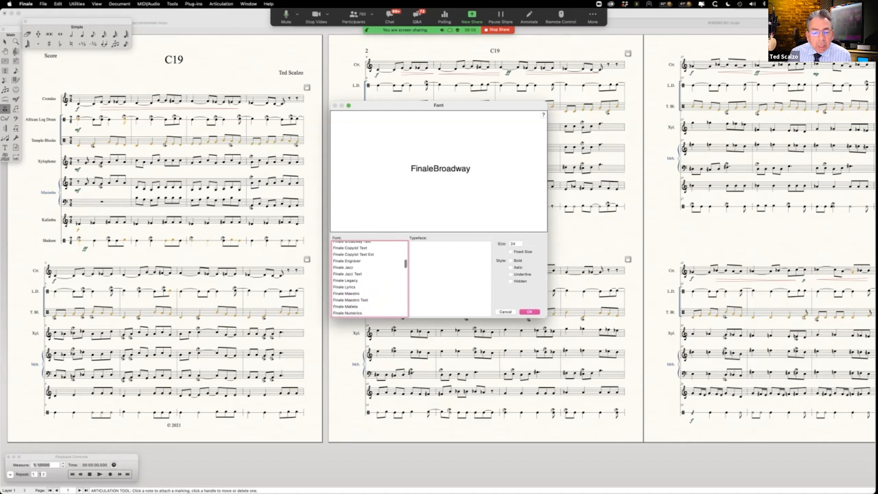
click(346, 291)
key(Return)
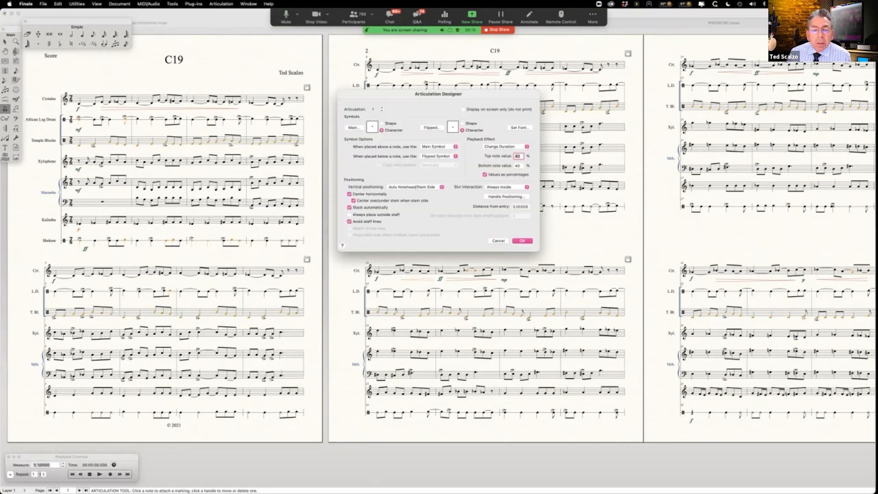
Open the staccato's main symbol choices, view the Figured bass and Harp techniques categories, and search for "Eye"
click(354, 127)
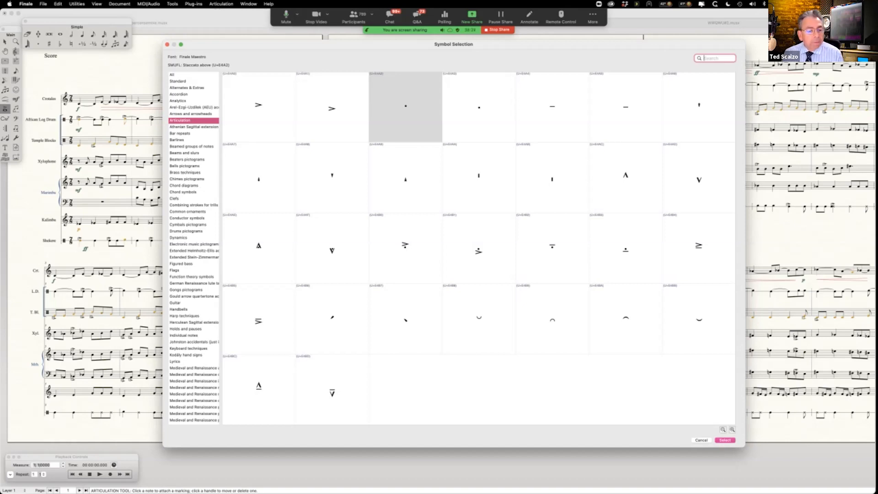
click(181, 264)
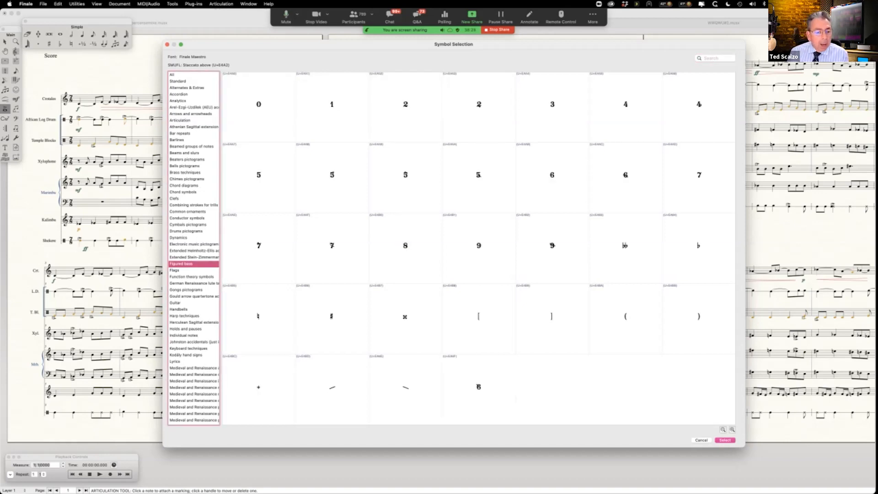
click(185, 317)
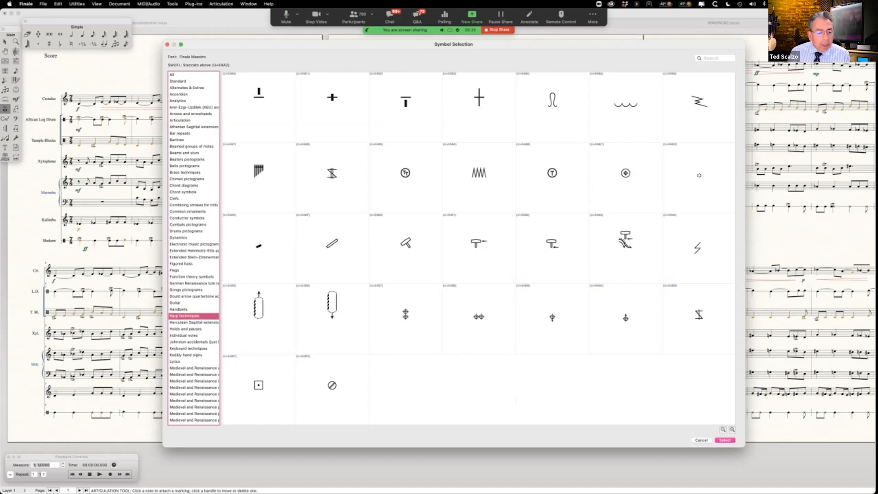
click(715, 58)
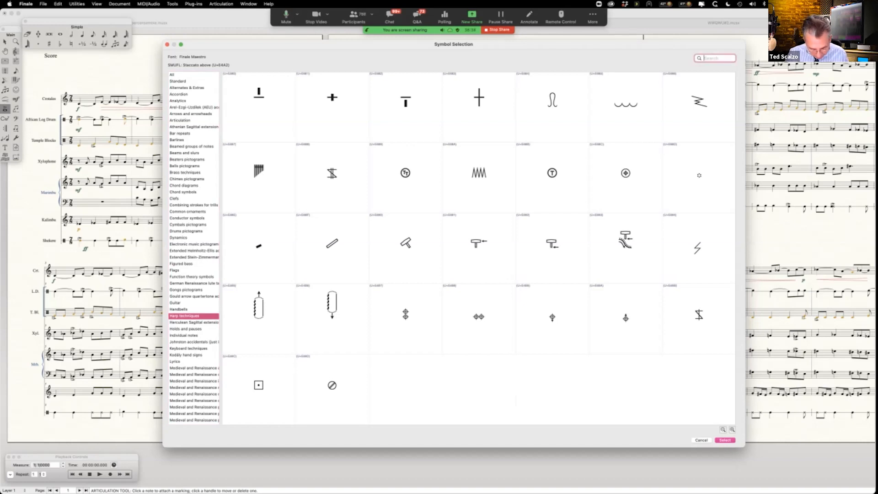
text(Eye)
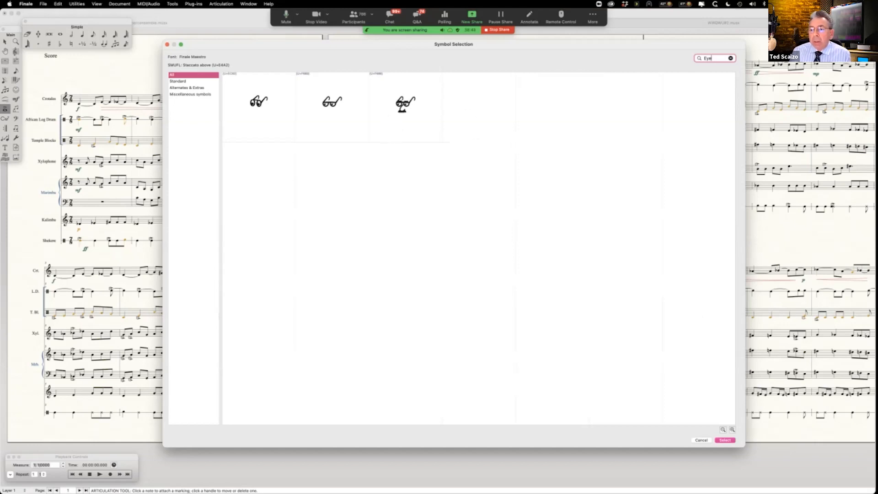
Clear the symbol search, view the shakers or rattles pictograms and Kodály hand signs, and close the articulation dialogs
click(731, 58)
scroll(194, 247, down, 10)
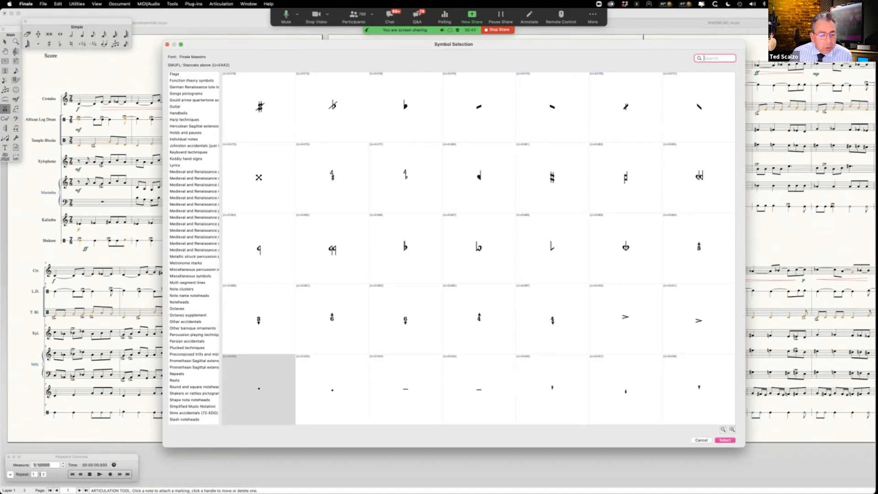
click(194, 394)
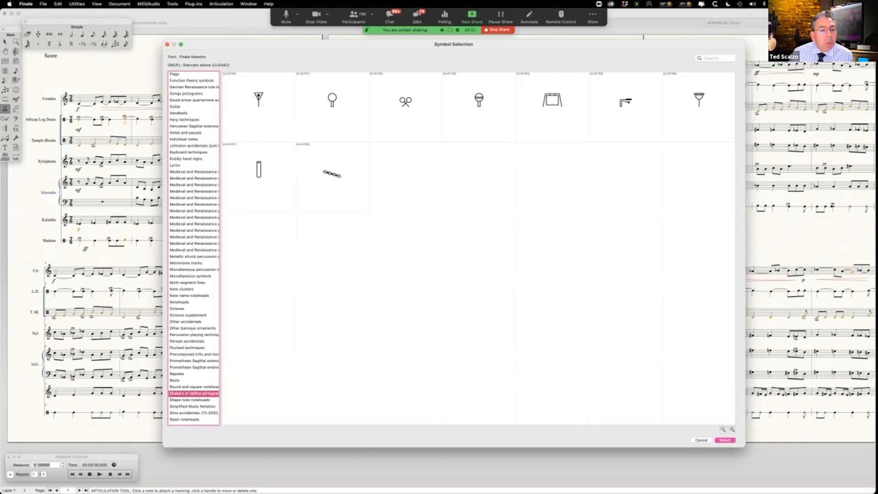
click(186, 159)
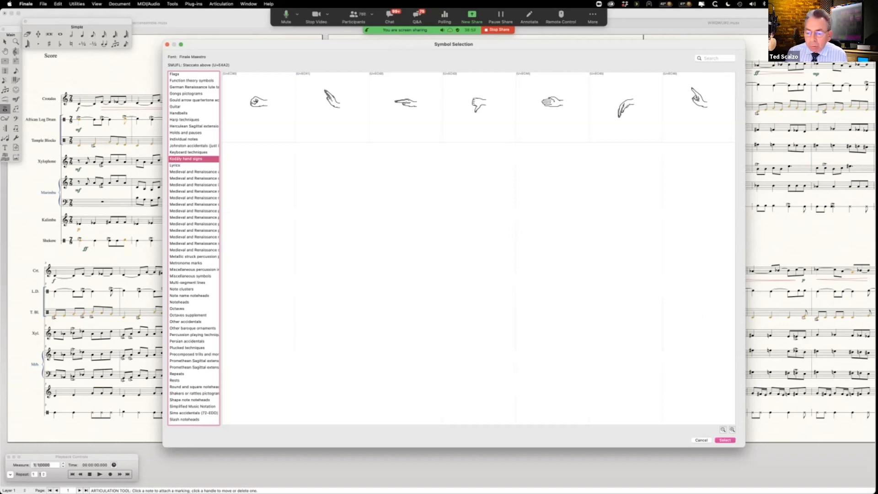
key(Escape)
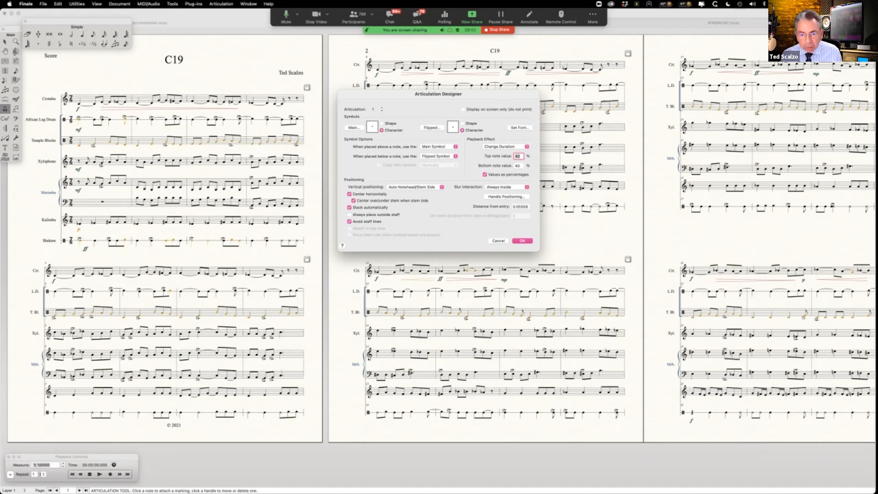
key(Return)
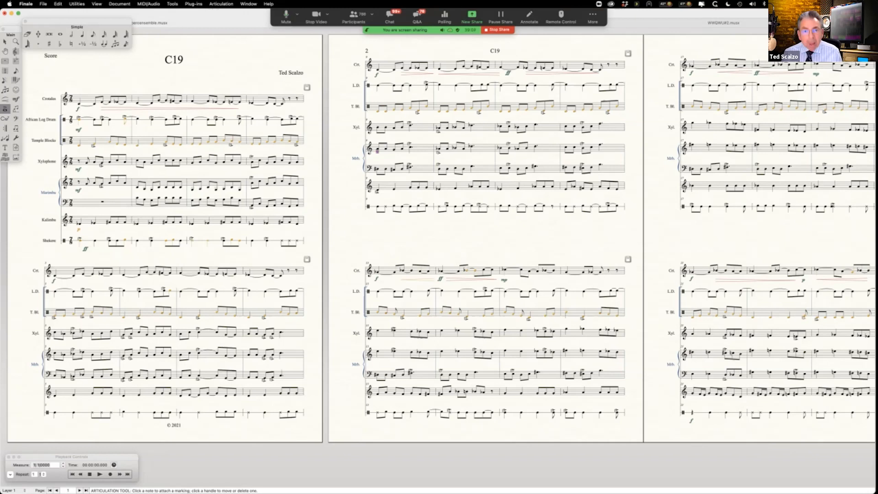
Switch to the Keynote presentation and advance to the "Revised & Corrected Instrument List" slide
key(super+Tab)
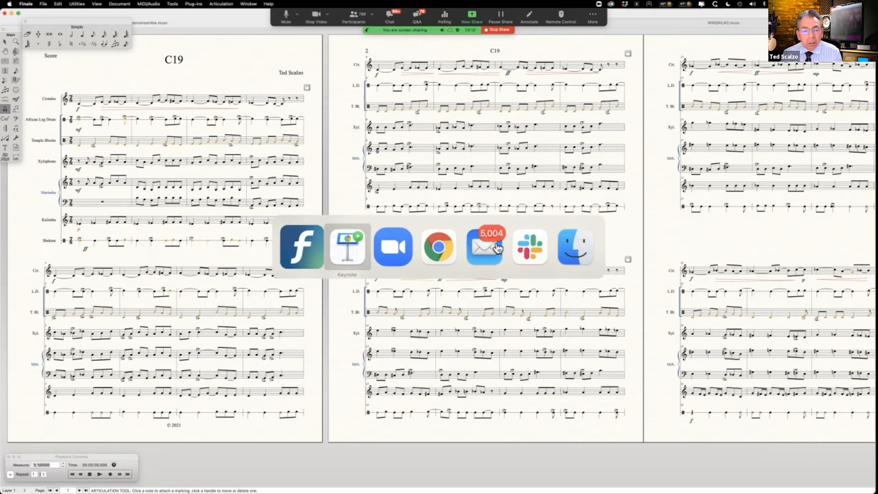
key(super+Tab)
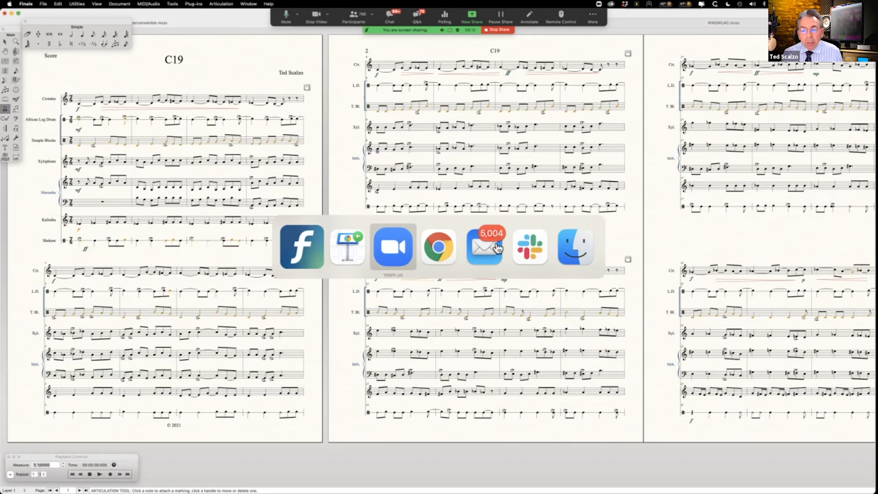
key(super+Tab)
key(super+Tab)
key(super+Tab)
key(super+Tab)
key(super+Tab)
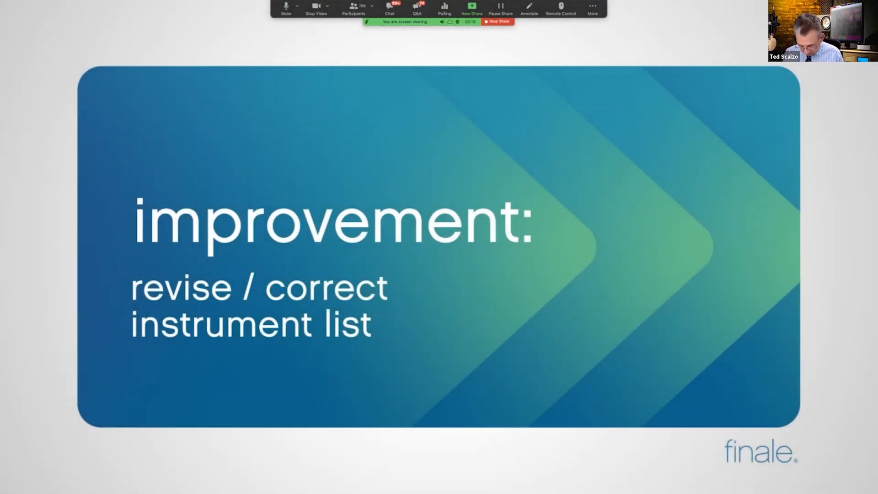
key(Right)
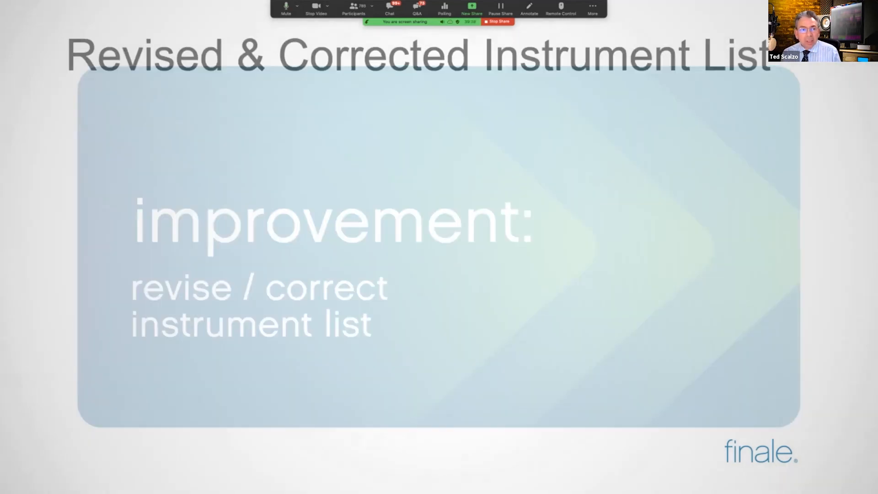
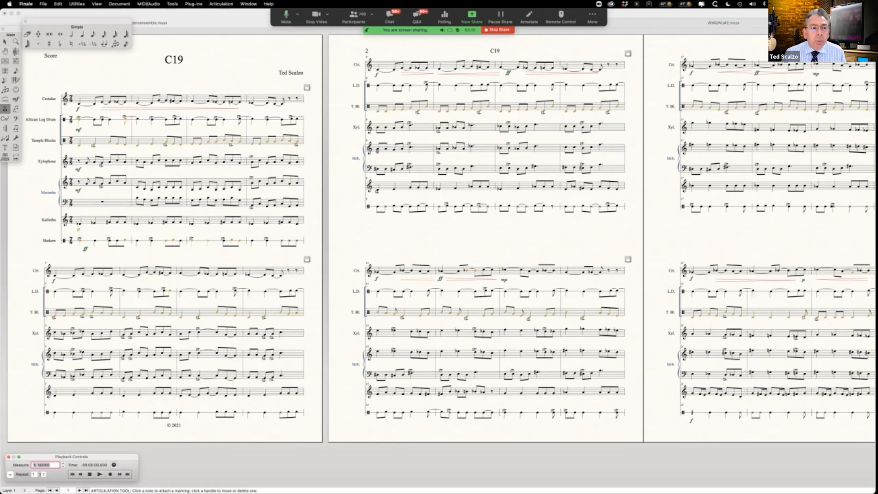
Share the C19 score to SmartMusic with the Upload Only option, accepting the automatic save and keeping the listed instrument assignments
click(43, 3)
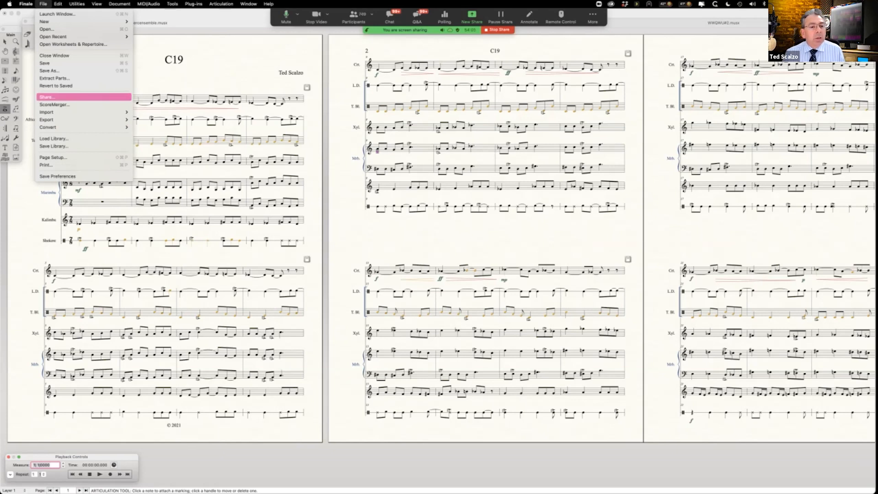
click(46, 97)
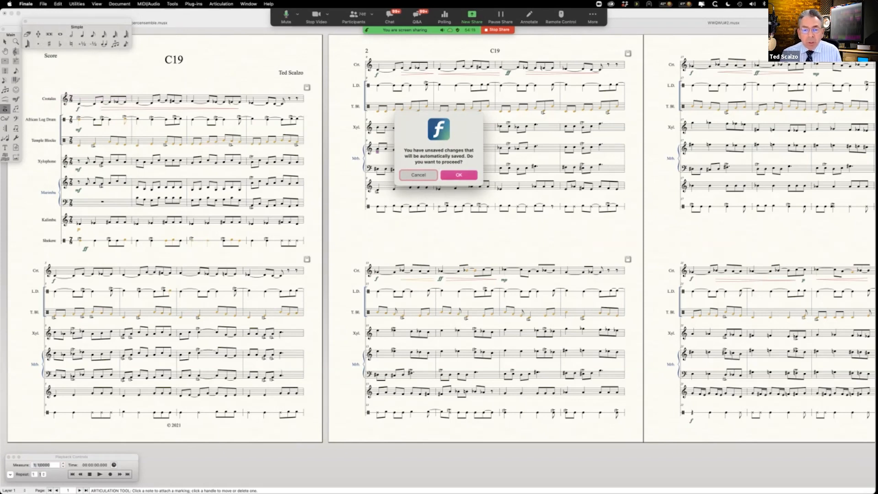
key(Return)
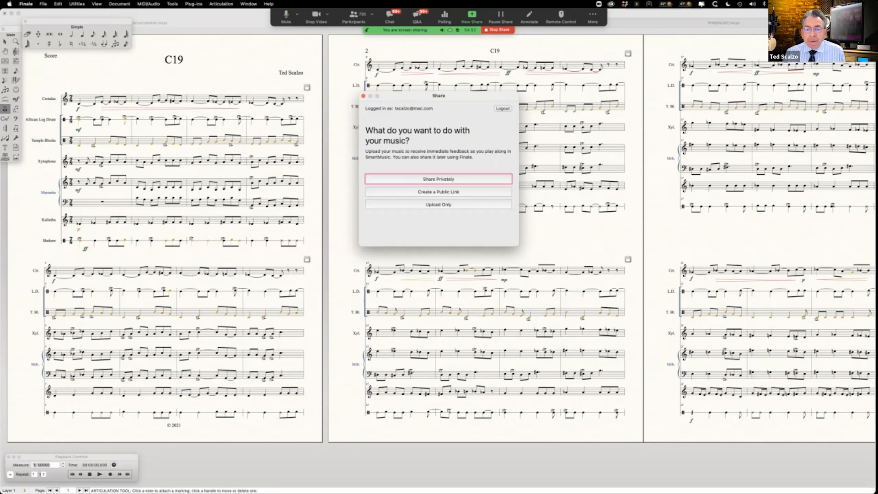
click(438, 204)
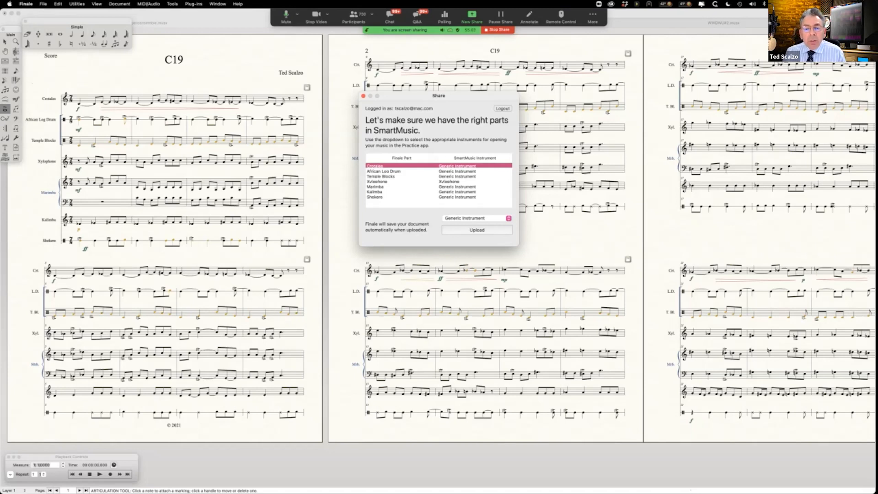
click(477, 230)
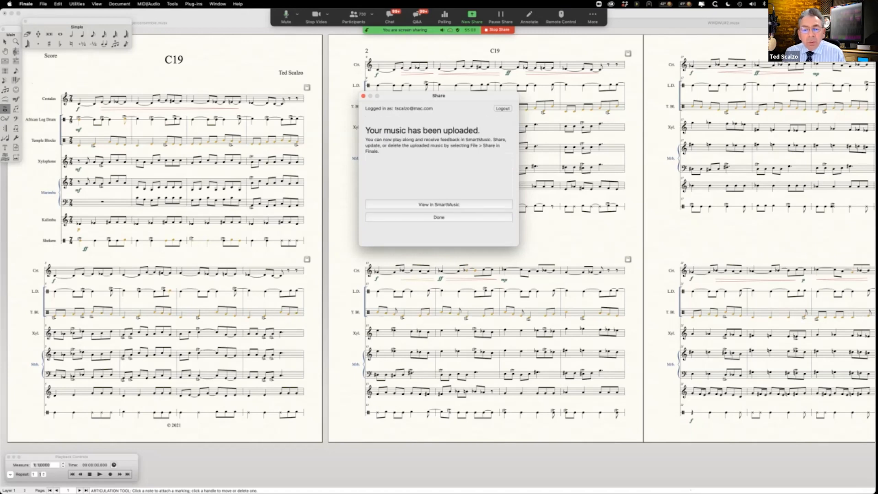
View the uploaded C19 score in SmartMusic in Chrome and display the Xylophone part
click(439, 204)
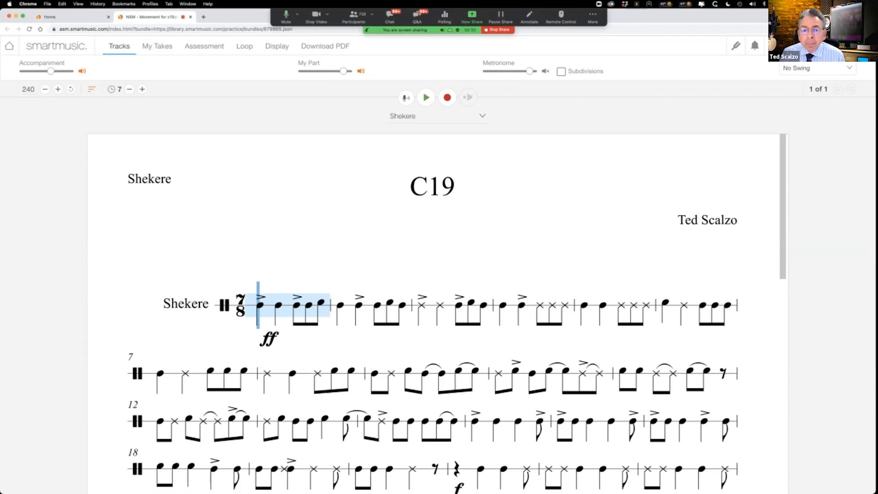
click(447, 117)
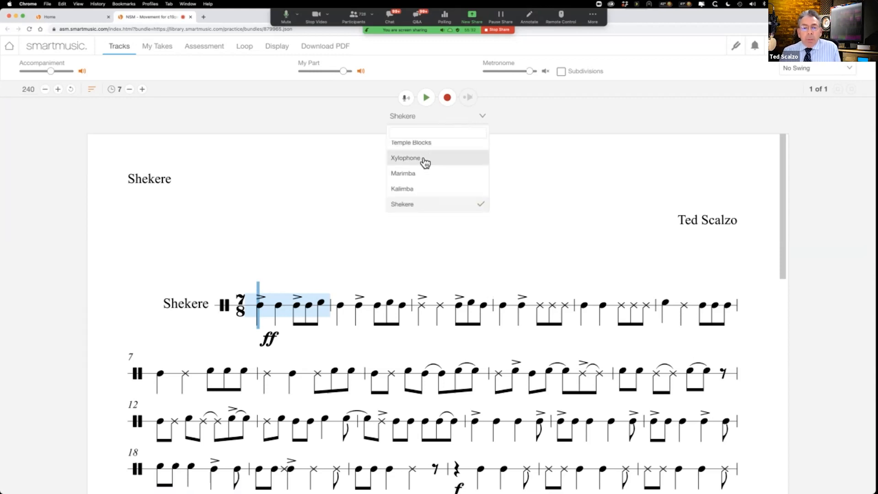
click(424, 160)
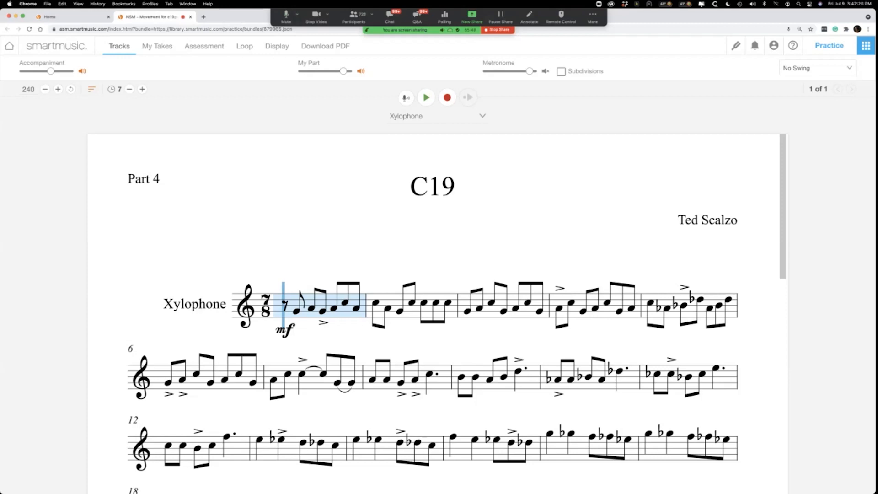
Switch back to Finale and close the Share dialog
key(super+Tab)
key(super+Tab)
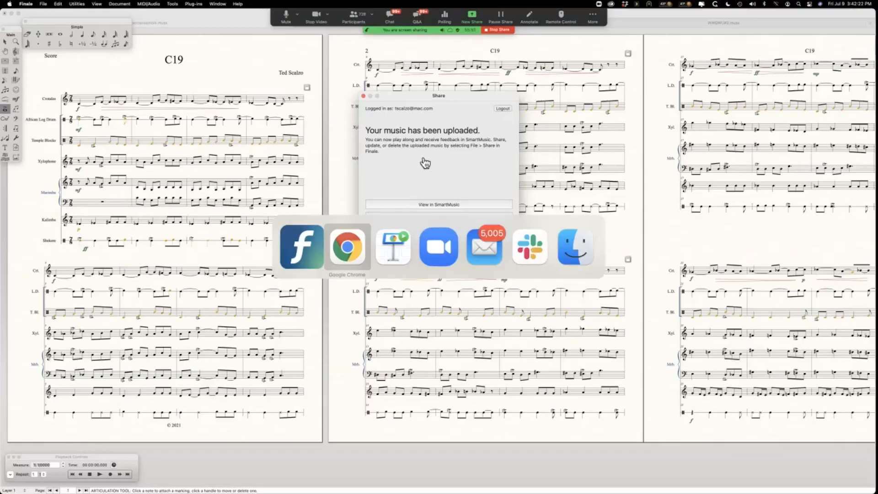
key(super+Tab)
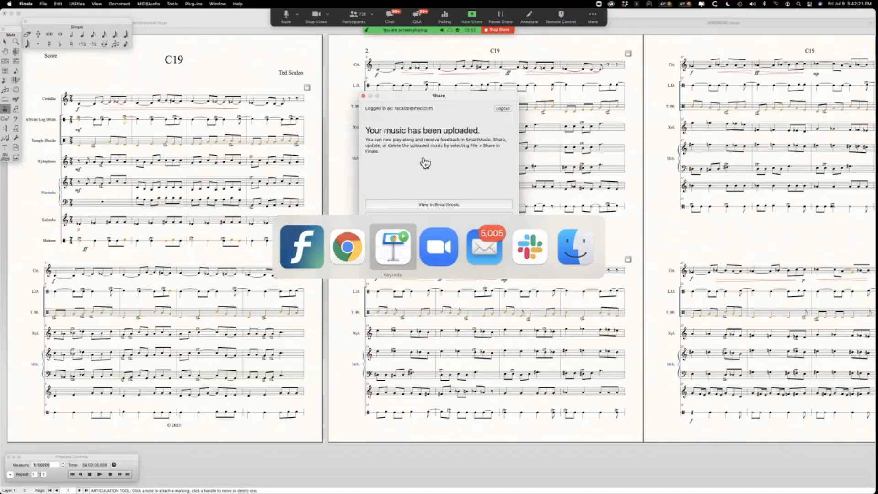
key(super+Tab)
key(super+Tab)
key(super+Tab)
key(super+Tab)
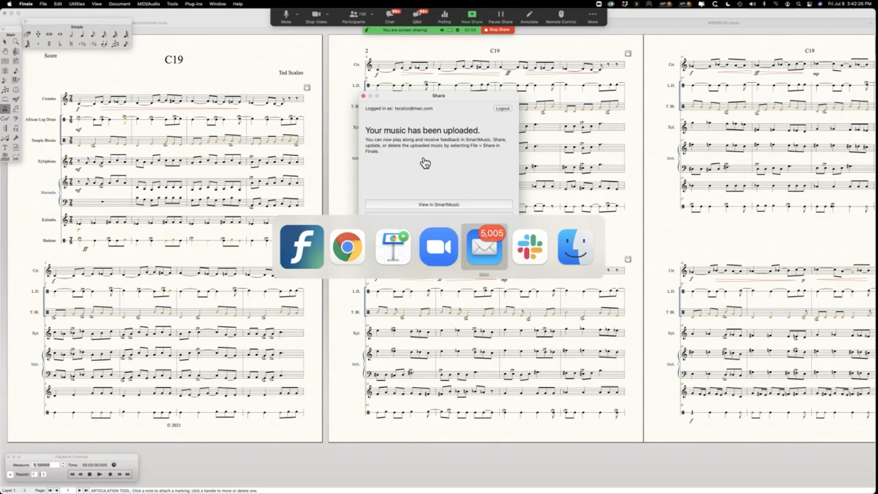
key(super+Tab)
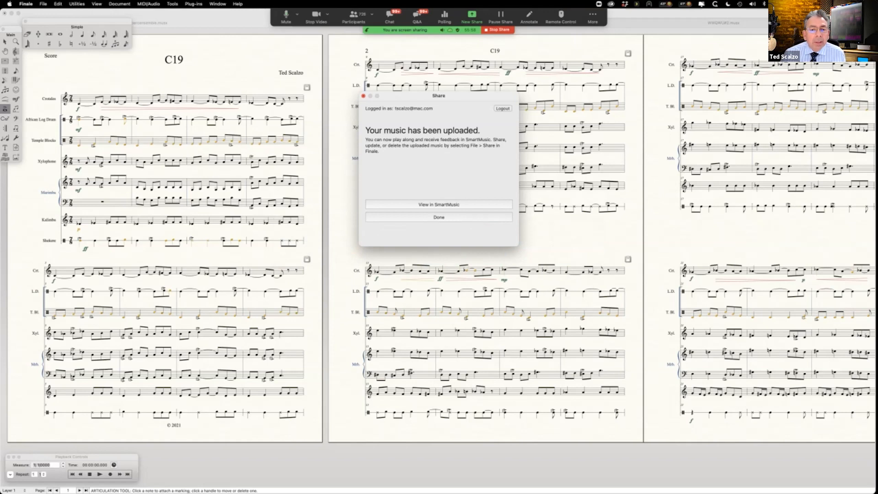
key(Return)
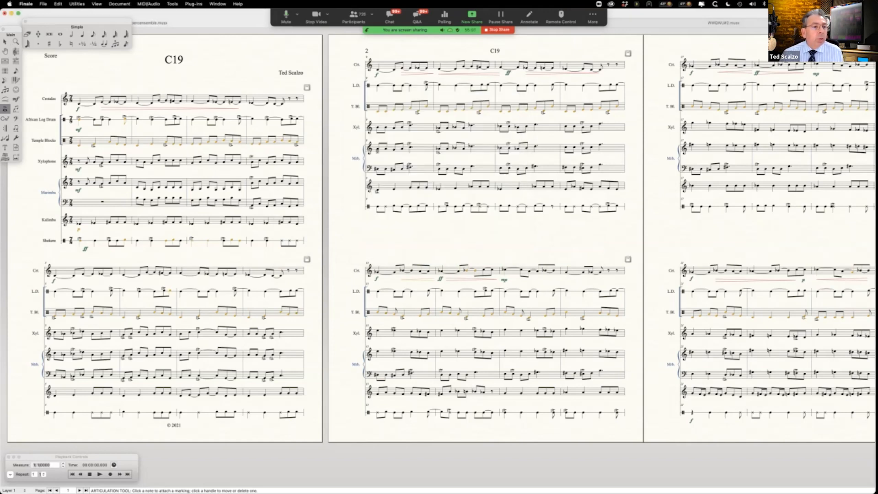
Open the print settings for the C19 score, view the PDF output choices, and cancel without printing
click(43, 4)
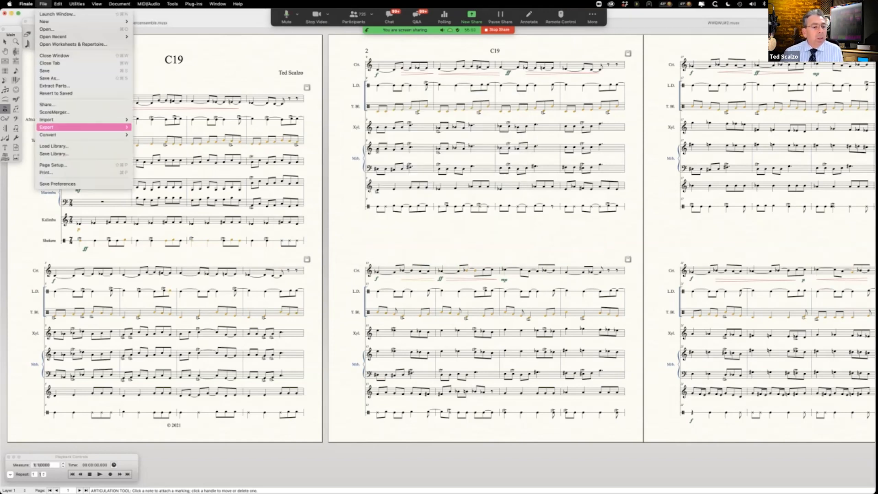
mouse_move(64, 127)
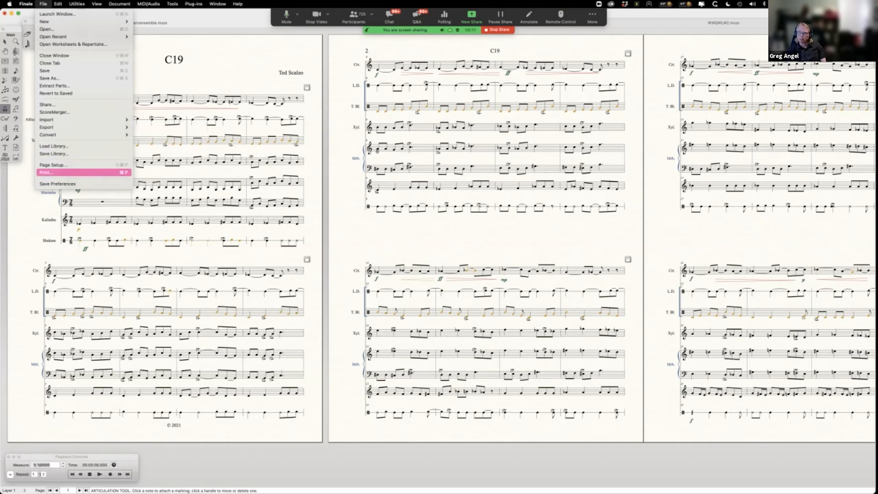
key(Return)
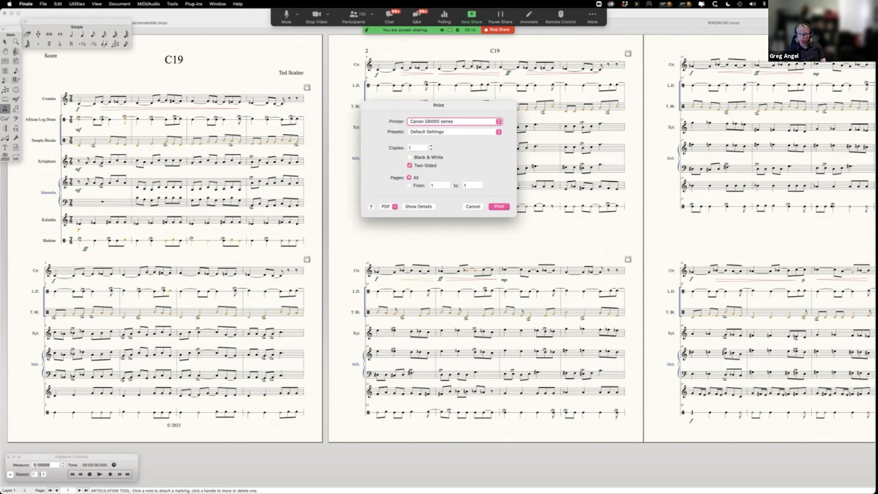
click(388, 207)
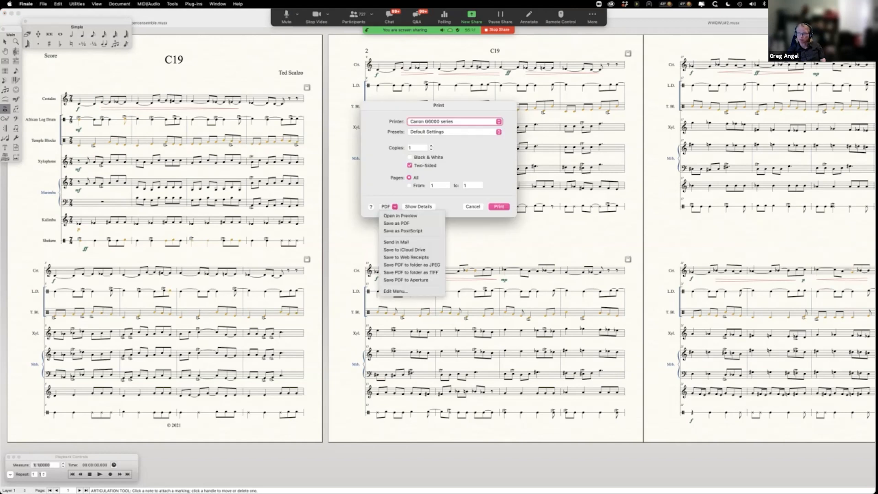
key(Escape)
key(Escape)
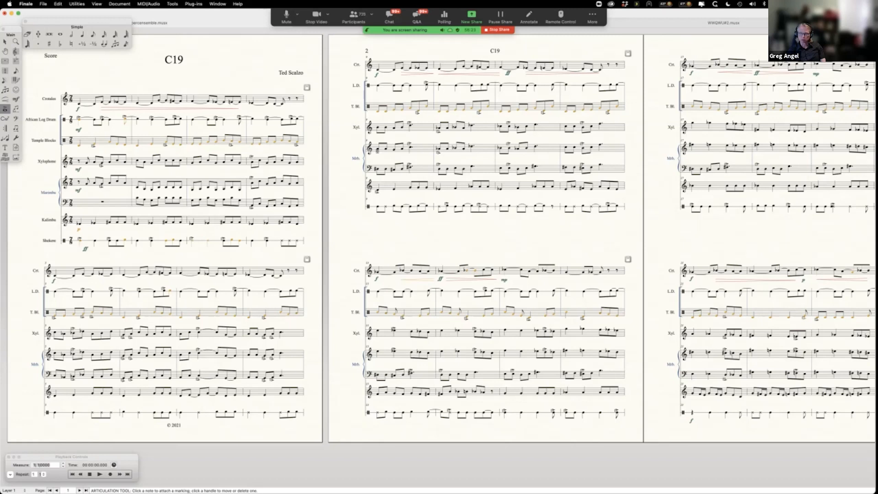
Reopen the score's print settings to review the PDF saving choices again, and dismiss the dialog
click(43, 4)
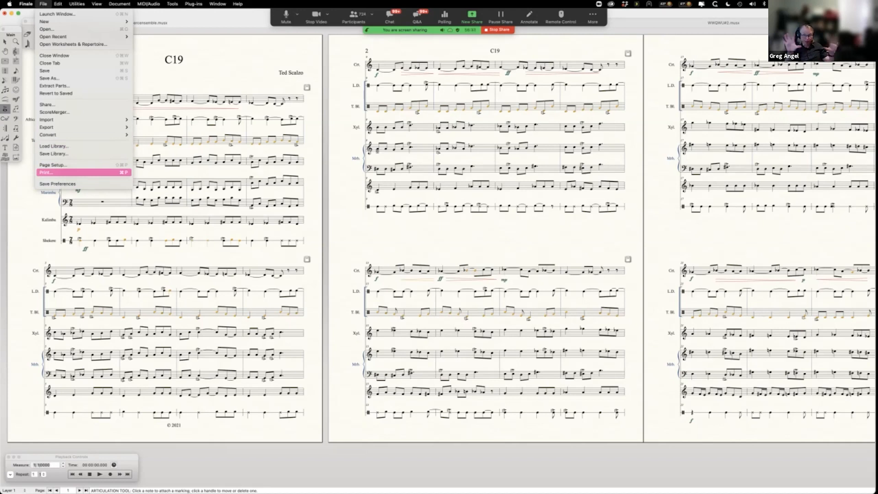
click(45, 172)
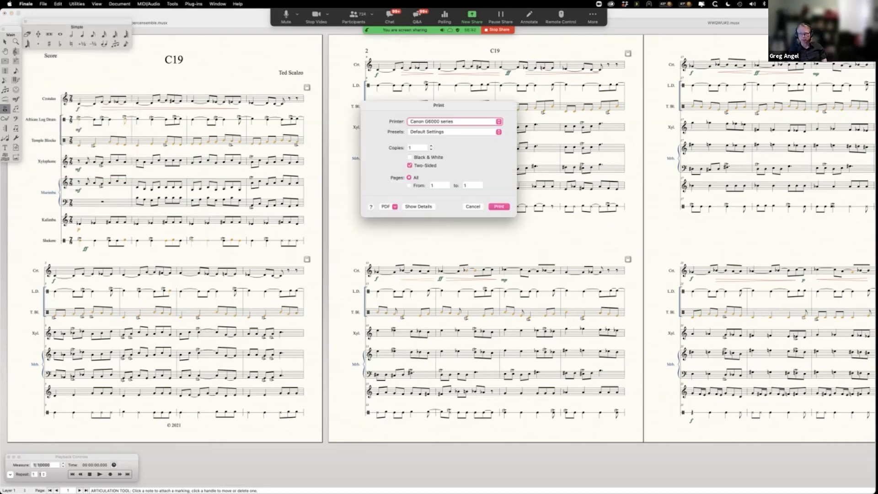
click(388, 207)
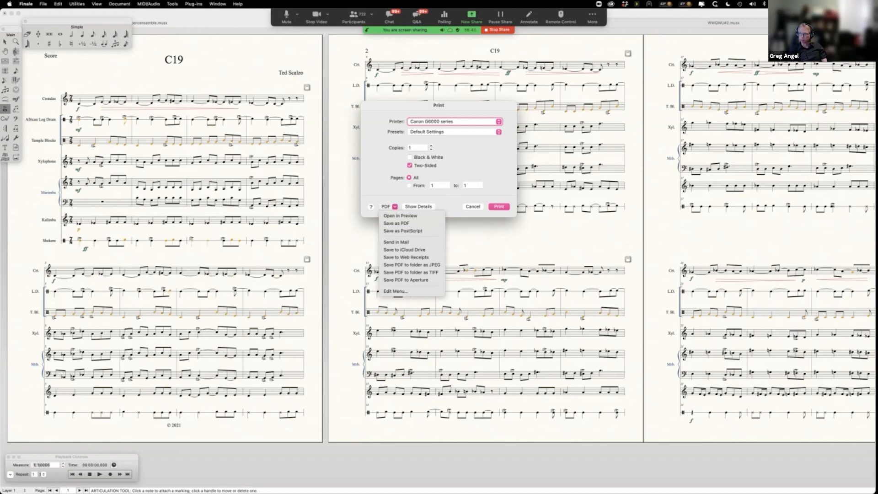
key(Escape)
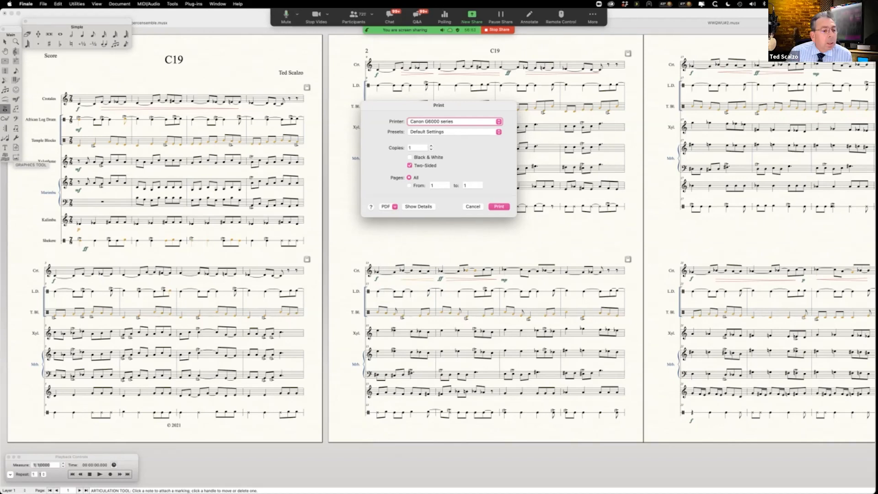
key(Escape)
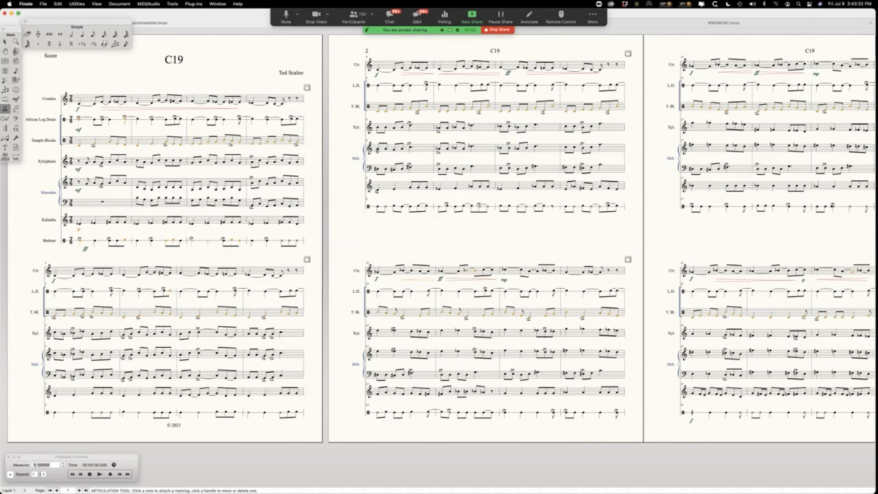
Switch to the Keynote presentation to show the Q&A slide
key(super+Tab)
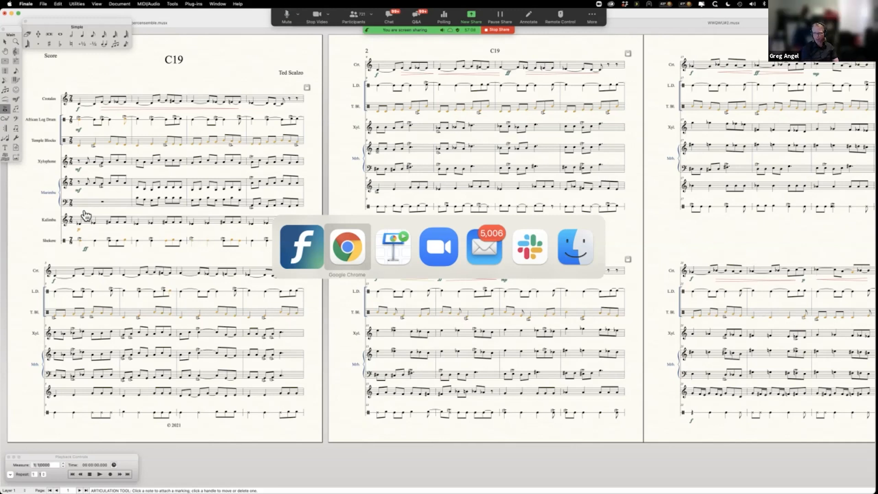
key(super+Tab)
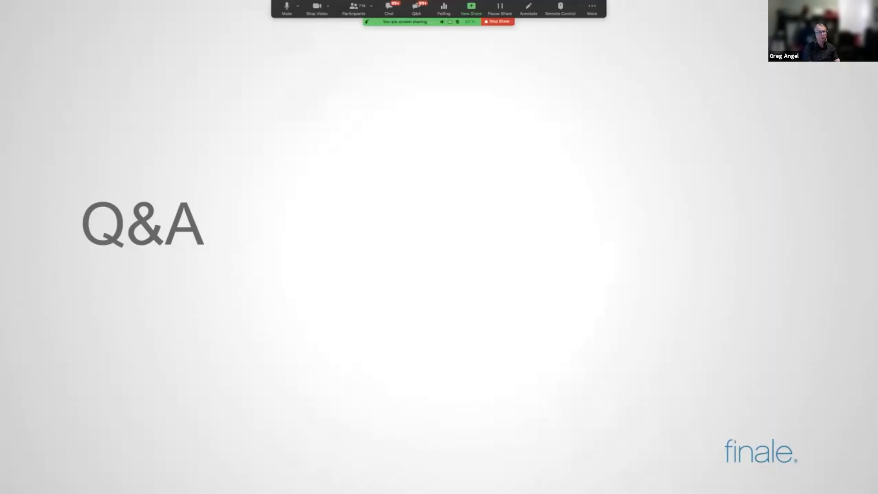